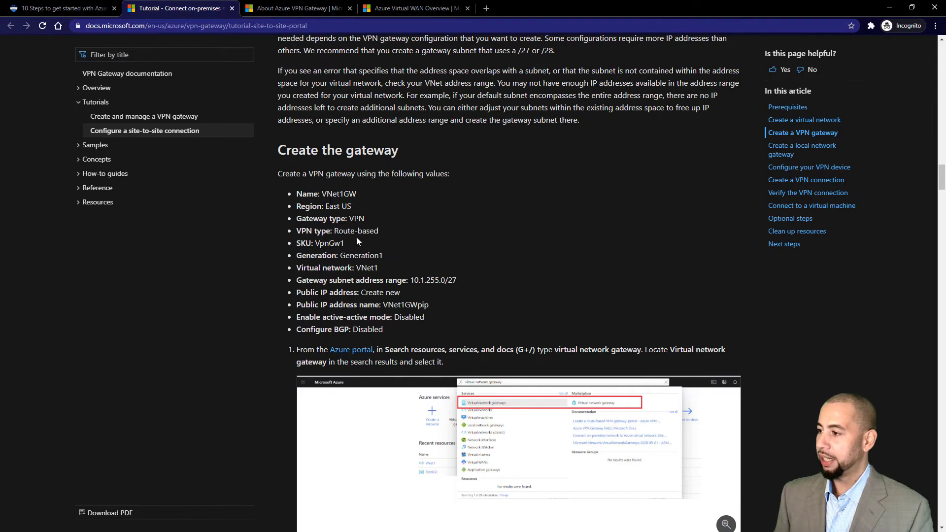
- Highlight the gateway subnet address range and its 27 prefix length
scroll(347, 243, down, 1)
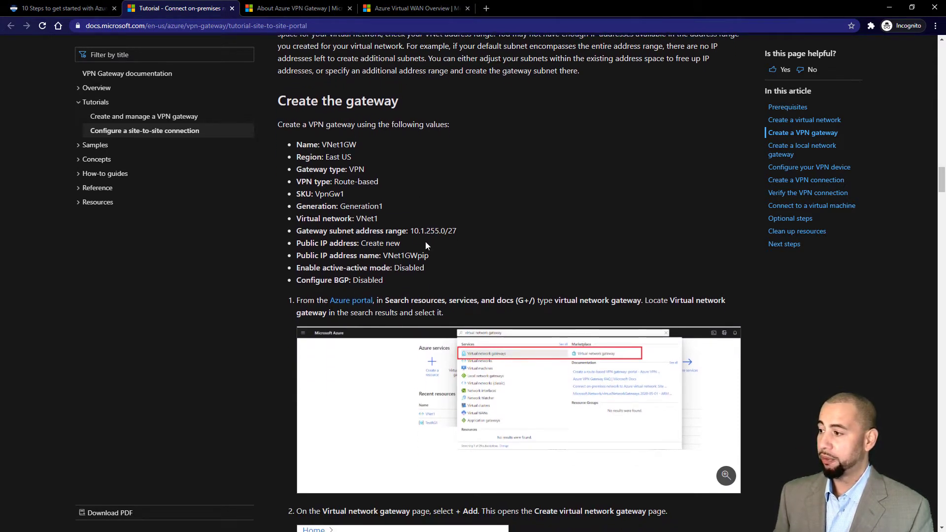
drag(335, 231, 466, 239)
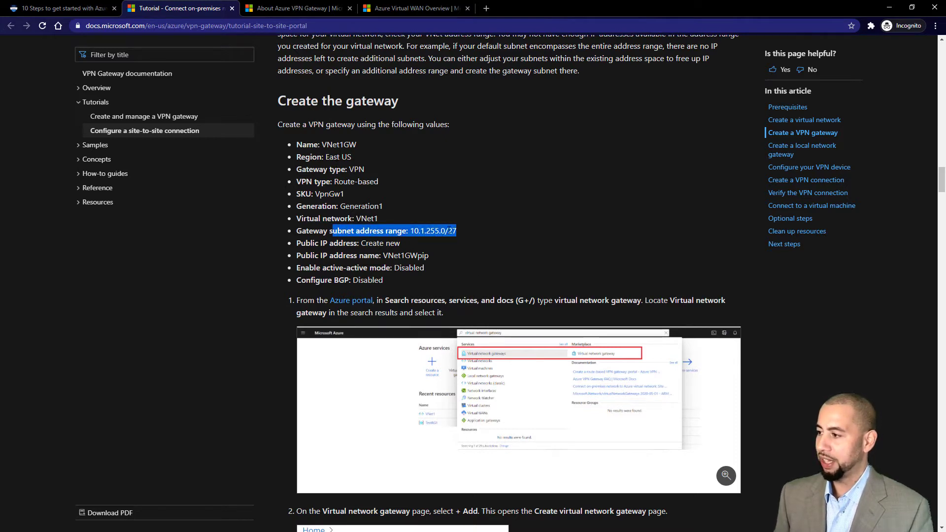
double_click(464, 233)
- Move to the 'Create a local network gateway' section and highlight its heading
scroll(515, 270, down, 6)
scroll(511, 269, down, 20)
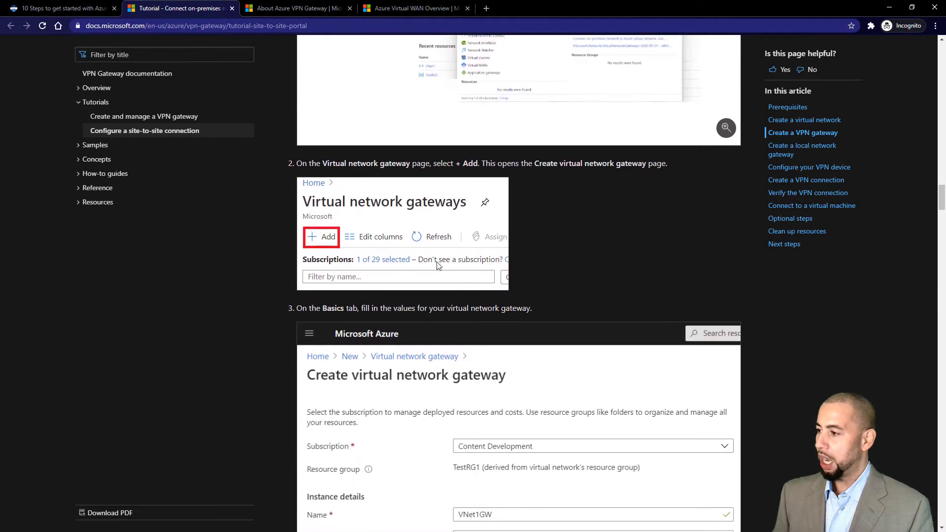
scroll(533, 270, down, 13)
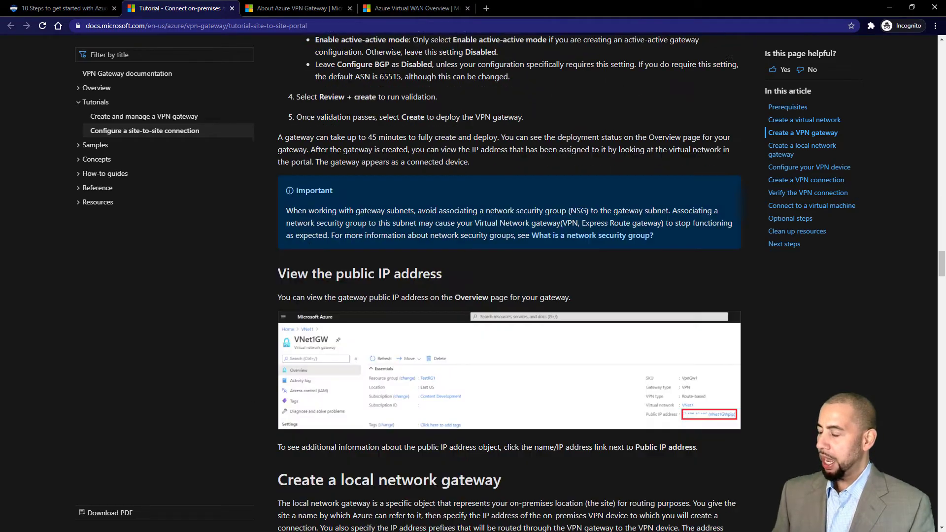
scroll(534, 268, down, 8)
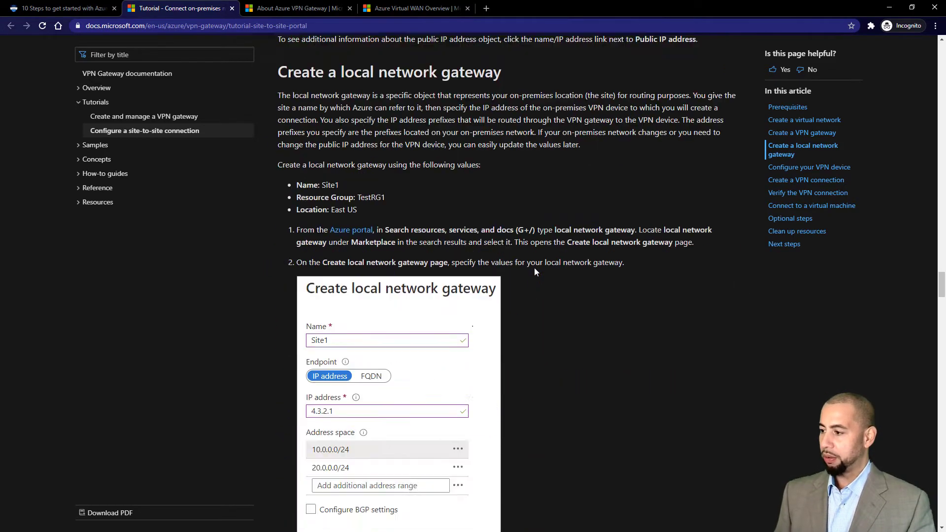
scroll(549, 211, up, 4)
scroll(559, 221, up, 2)
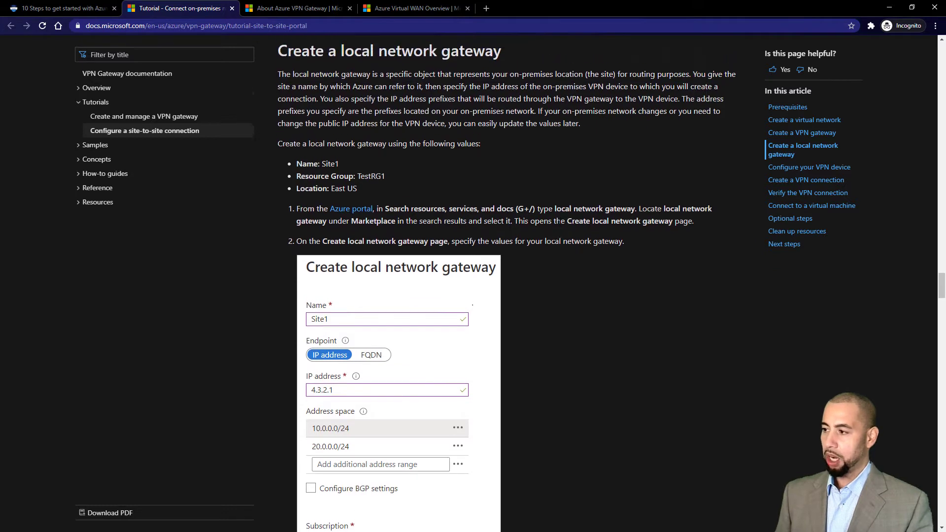
drag(341, 85, 510, 90)
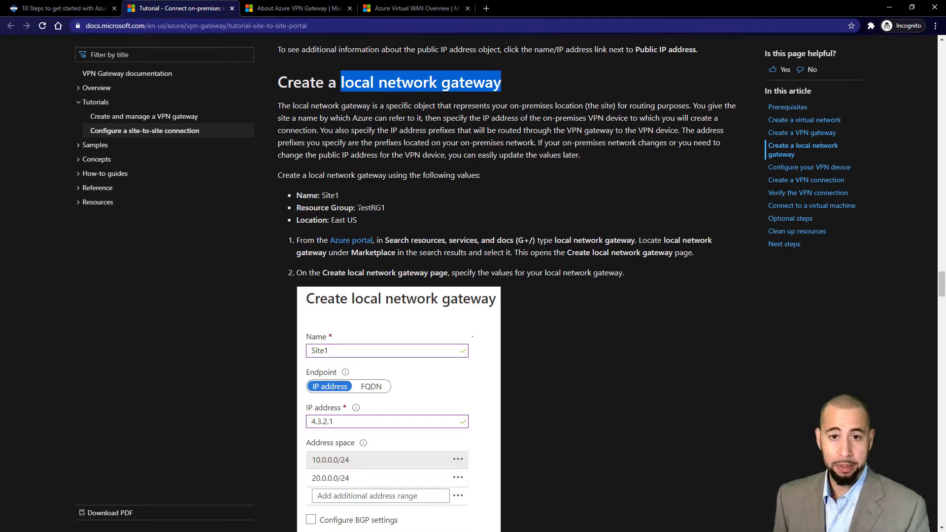
- Read through the local network gateway form fields
scroll(458, 310, down, 2)
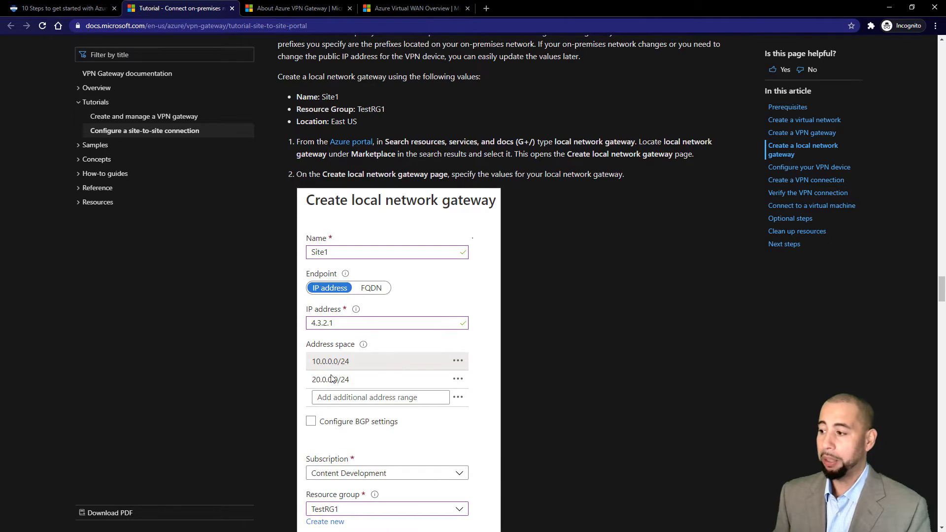
scroll(346, 245, down, 3)
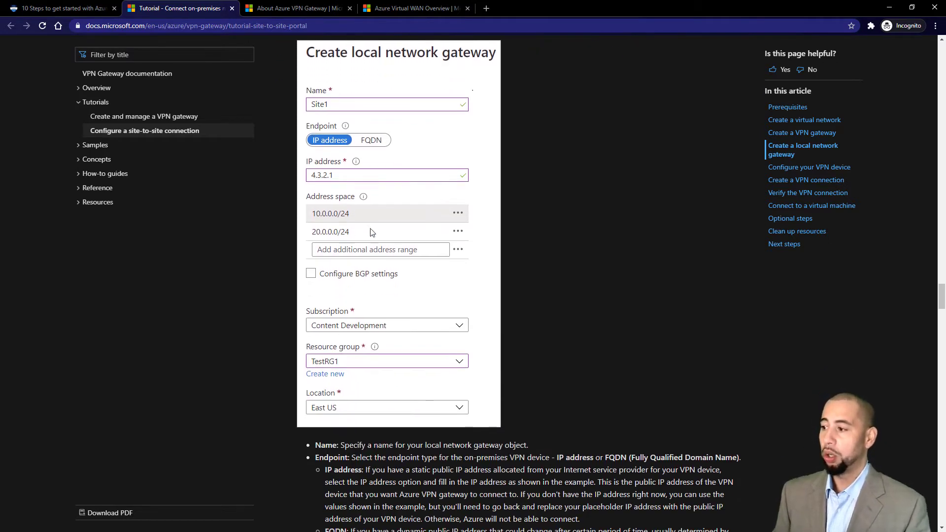
scroll(528, 372, down, 5)
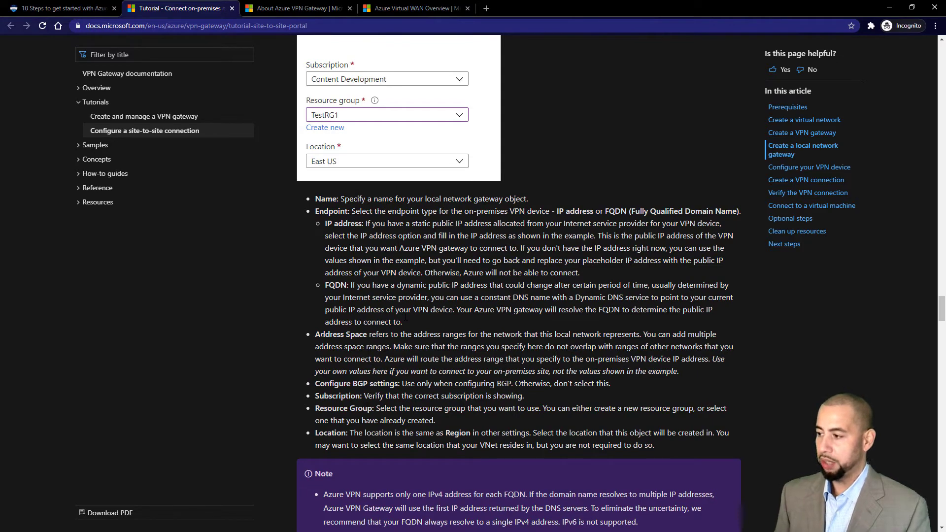
drag(325, 384, 395, 384)
scroll(395, 383, down, 7)
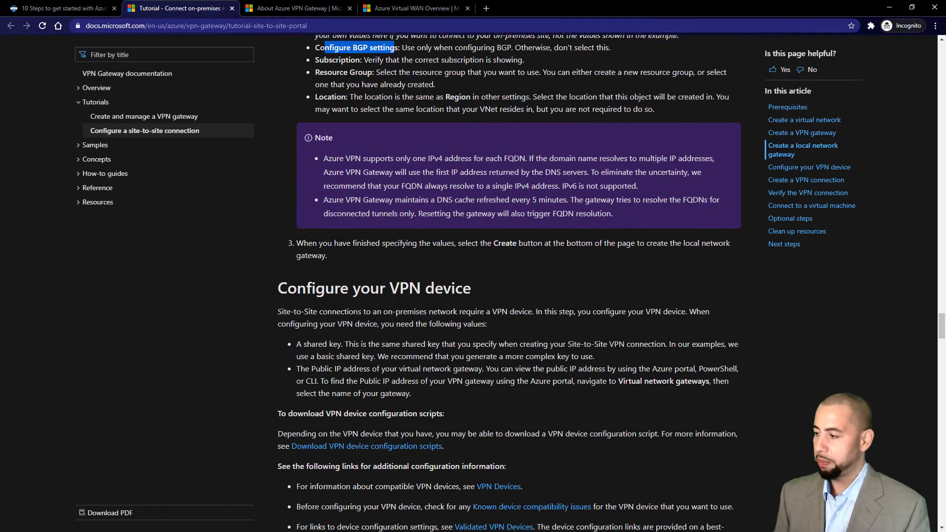
scroll(276, 185, down, 2)
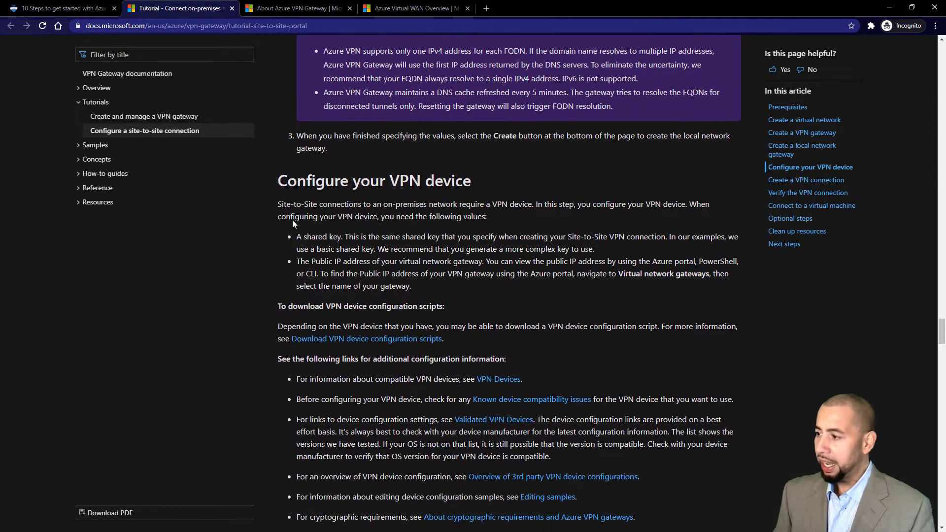
- At 'Configure your VPN device', open the 'Download VPN device configuration scripts' link in this tab
drag(276, 181, 471, 183)
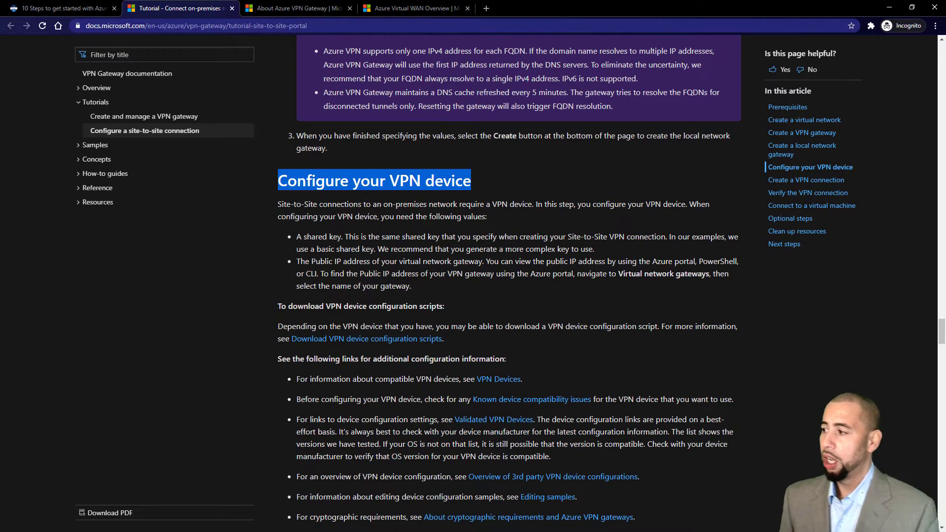
click(518, 199)
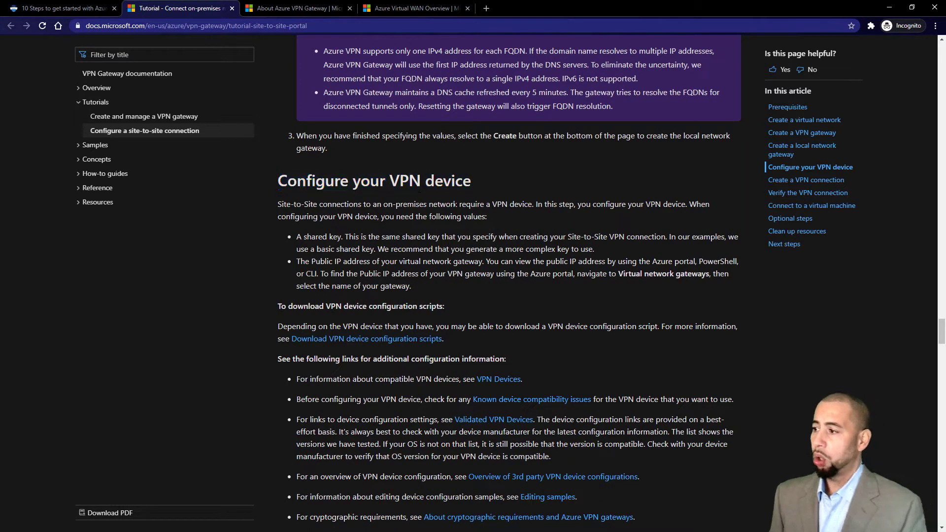
right_click(345, 340)
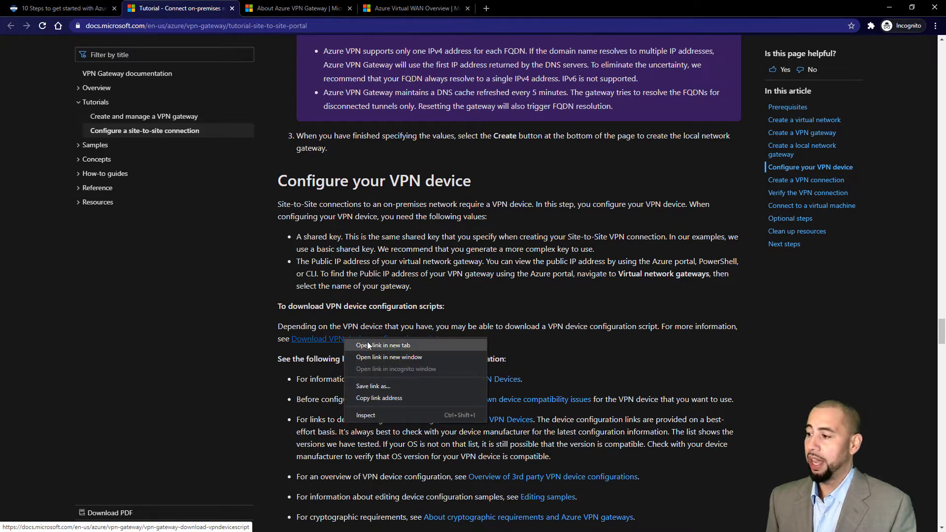
click(318, 339)
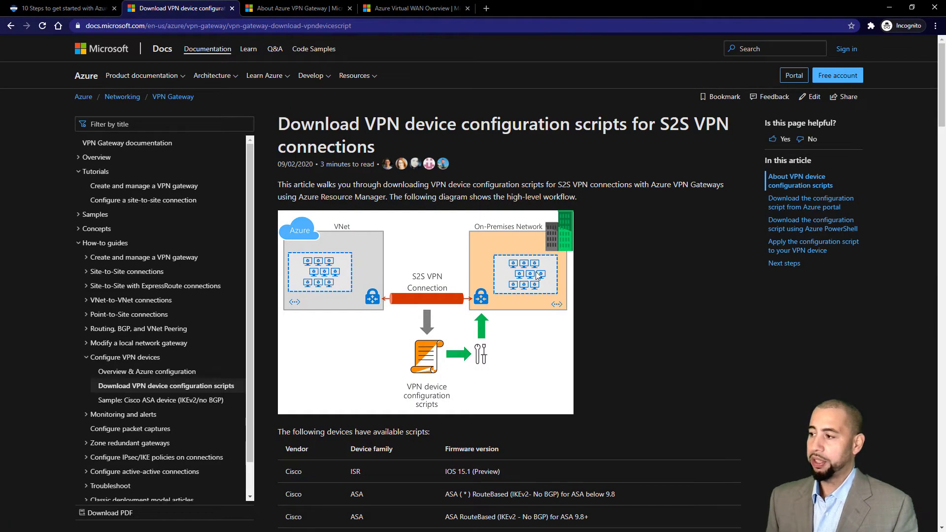
- Review the Vendor/Device family table, then close the configuration scripts article
scroll(626, 323, down, 3)
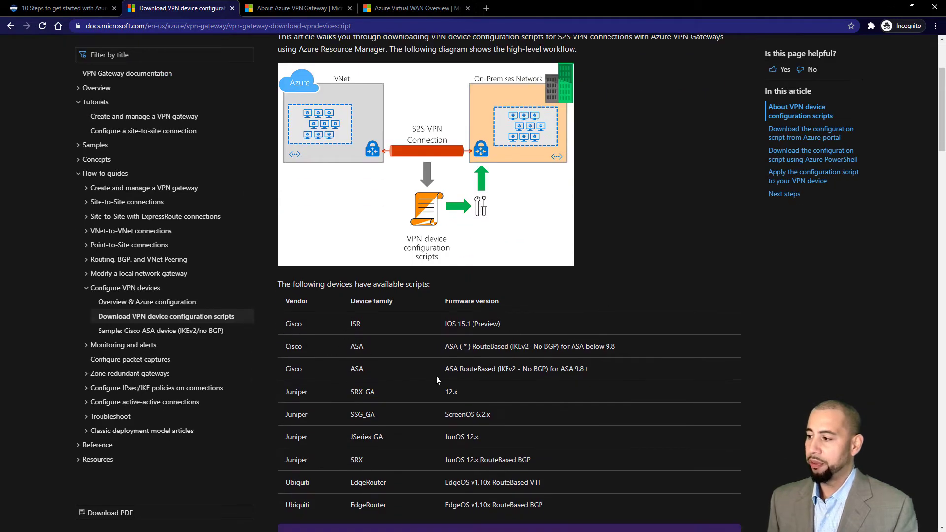
scroll(435, 376, down, 2)
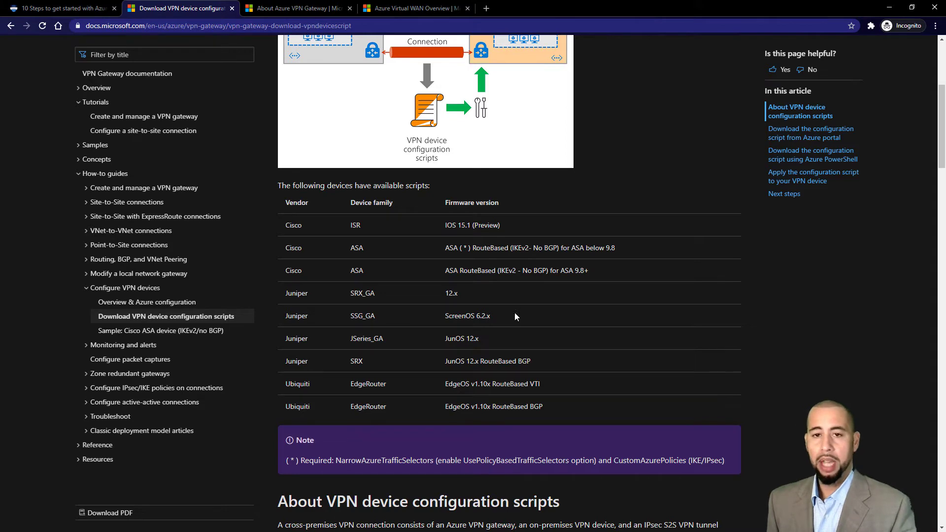
scroll(498, 308, up, 5)
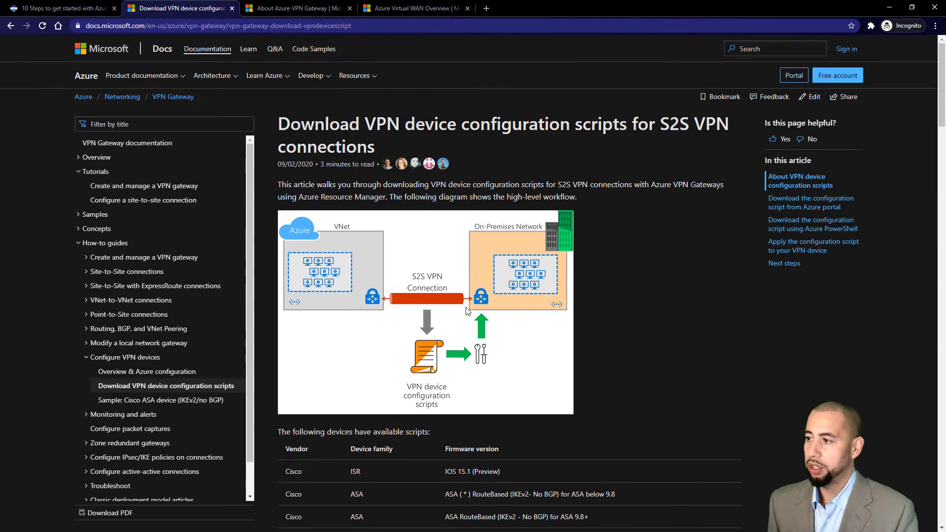
click(231, 8)
- Close the About Azure VPN Gateway article and open the blog's Virtual WAN site-to-site tutorial link
click(191, 10)
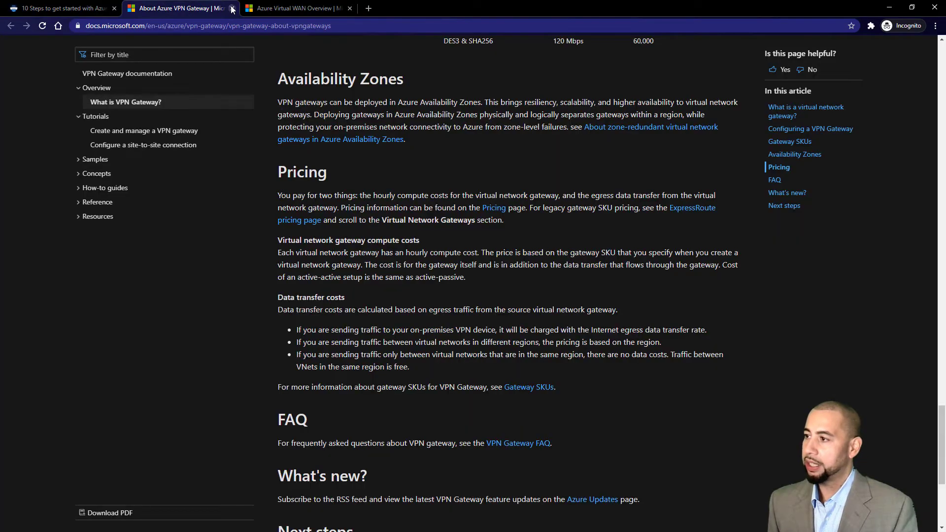
click(232, 8)
click(82, 12)
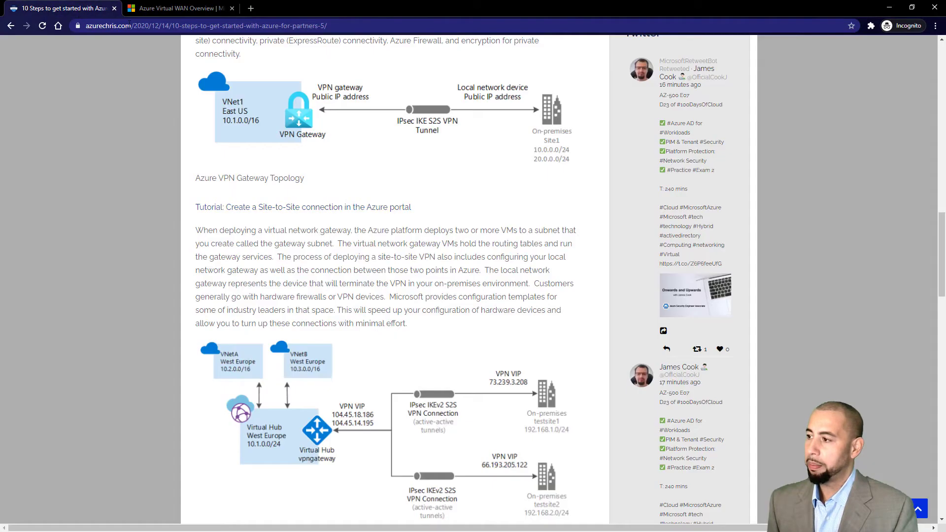
scroll(235, 279, down, 6)
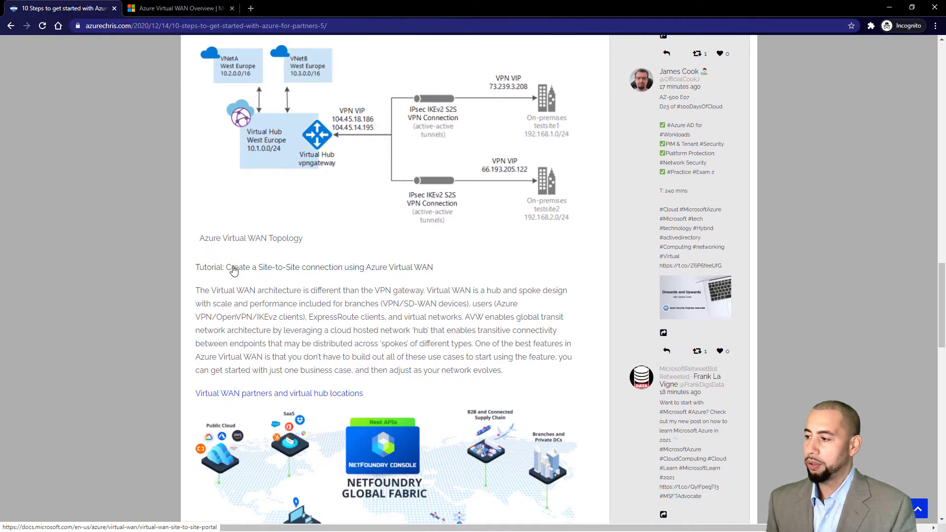
click(233, 271)
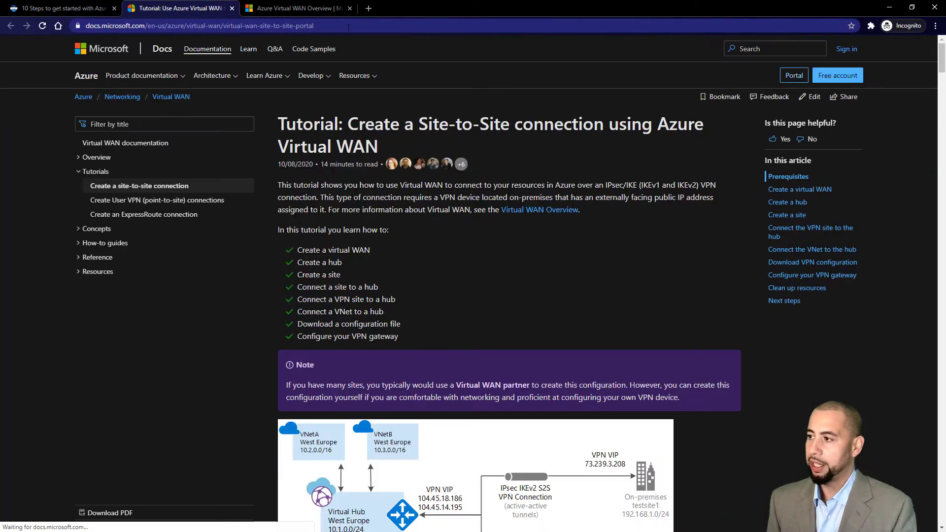
- Close the Azure Virtual WAN Overview article and read the tutorial's Create a hub steps
click(350, 8)
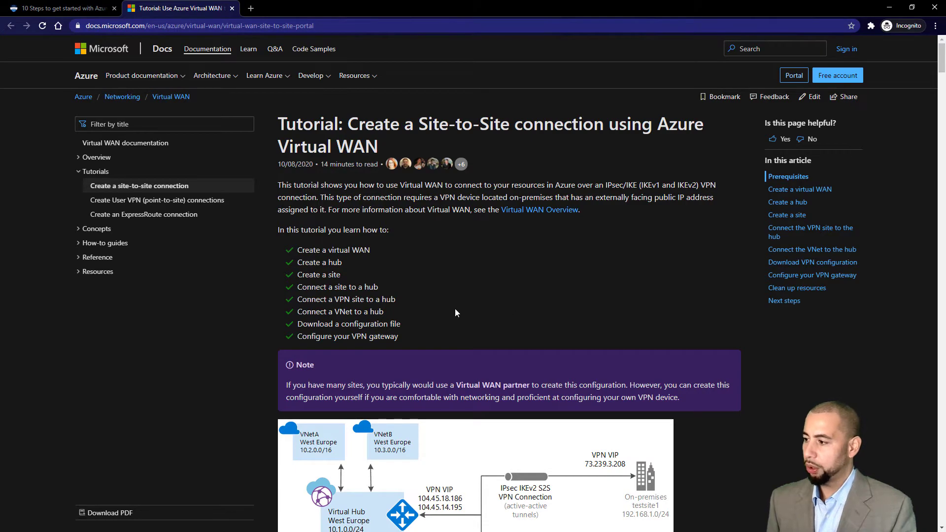
scroll(453, 308, down, 3)
scroll(453, 307, down, 2)
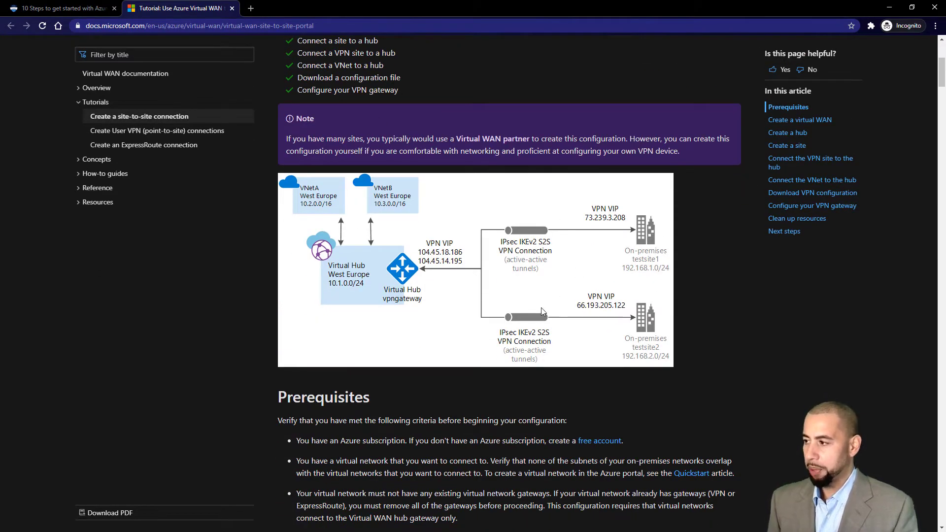
scroll(550, 308, down, 5)
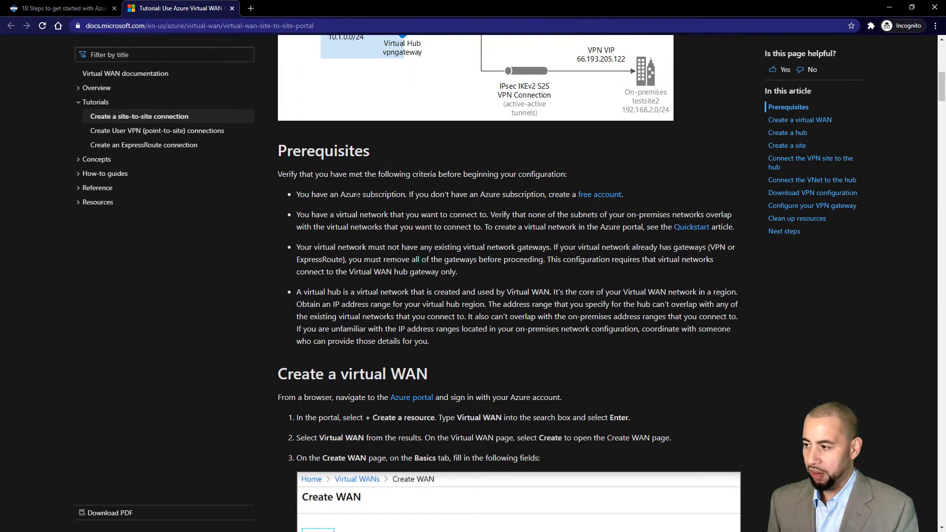
scroll(380, 261, down, 4)
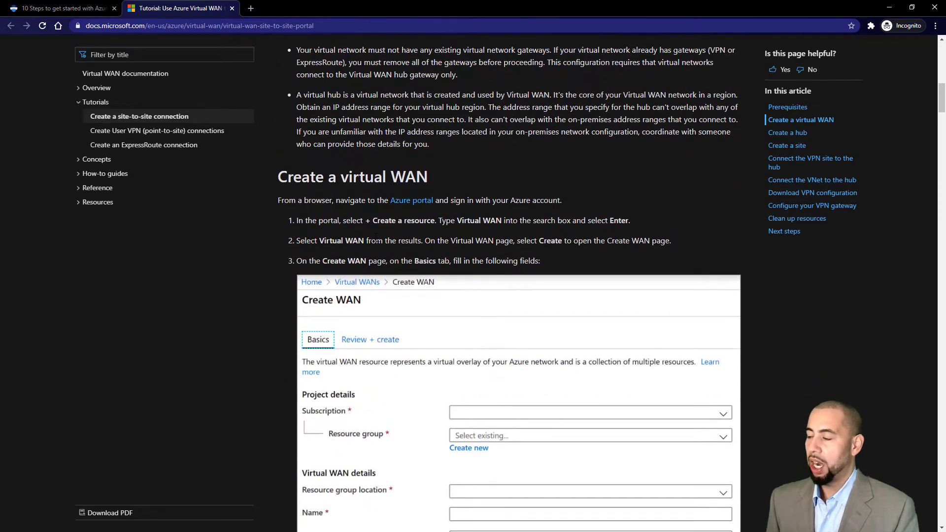
scroll(417, 313, down, 5)
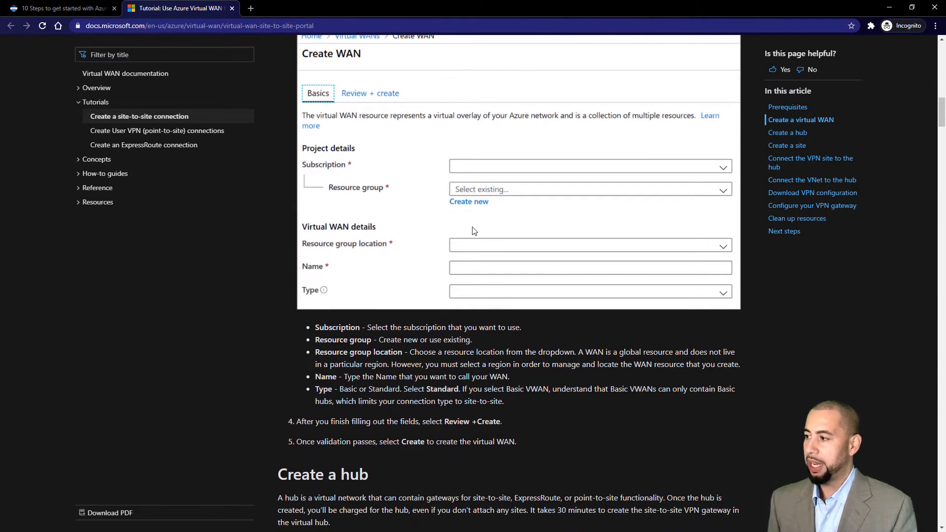
scroll(437, 261, down, 6)
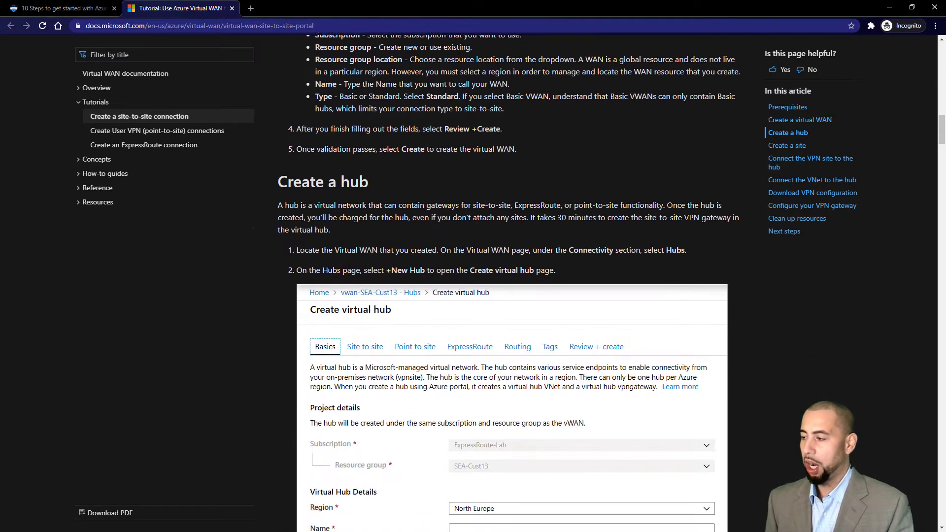
scroll(444, 143, up, 2)
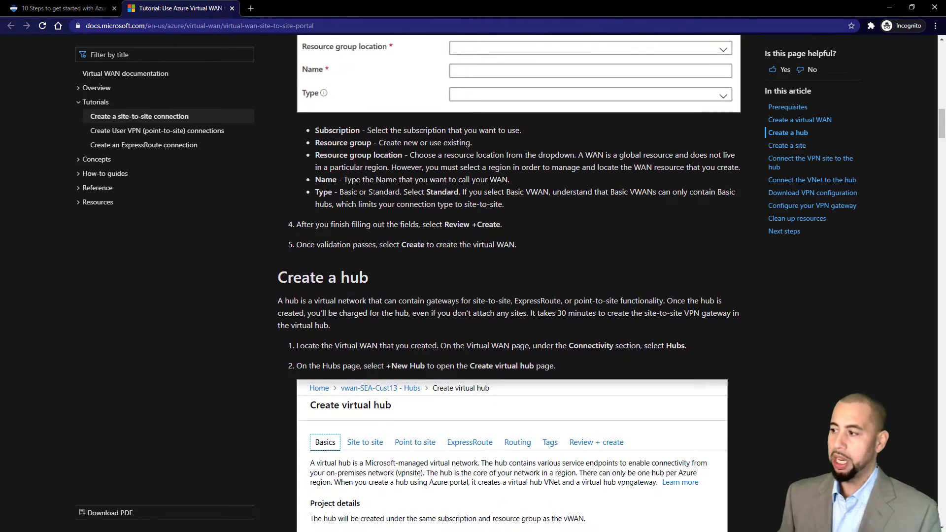
scroll(429, 245, down, 6)
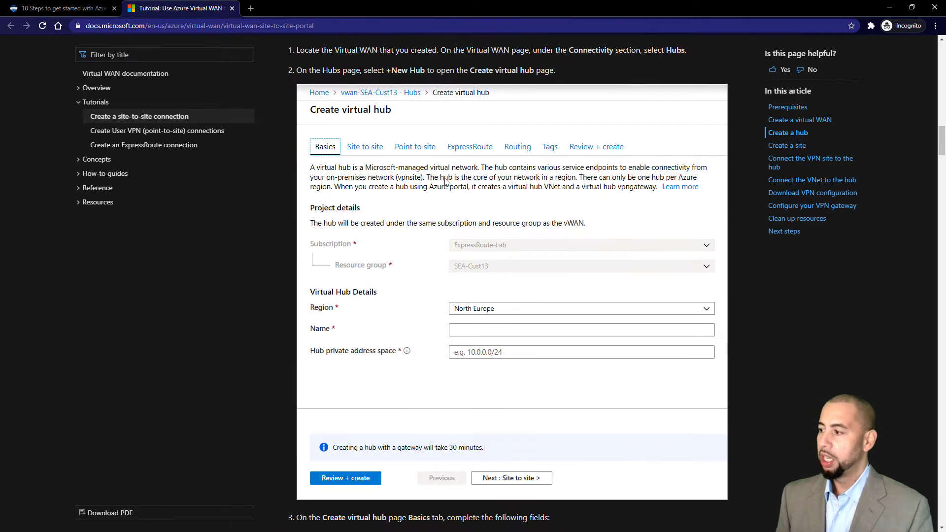
scroll(482, 297, down, 3)
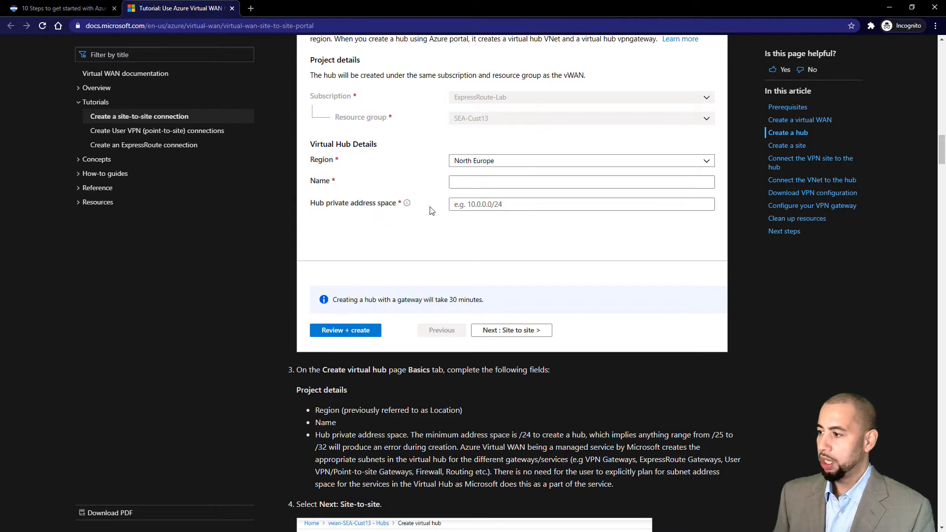
- Continue to the 'Create a site' section with the VPN sites page and Create VPN Site fields
scroll(479, 286, down, 4)
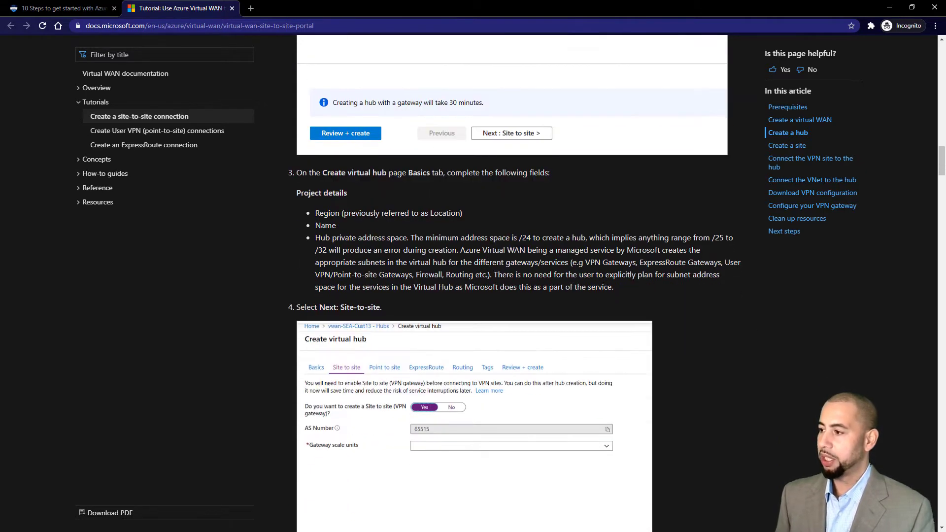
scroll(409, 333, down, 1)
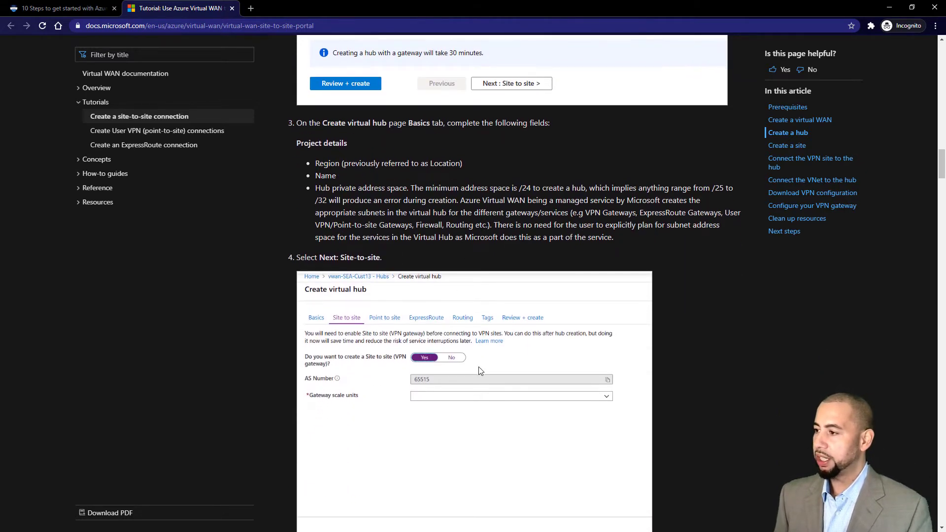
scroll(479, 369, down, 3)
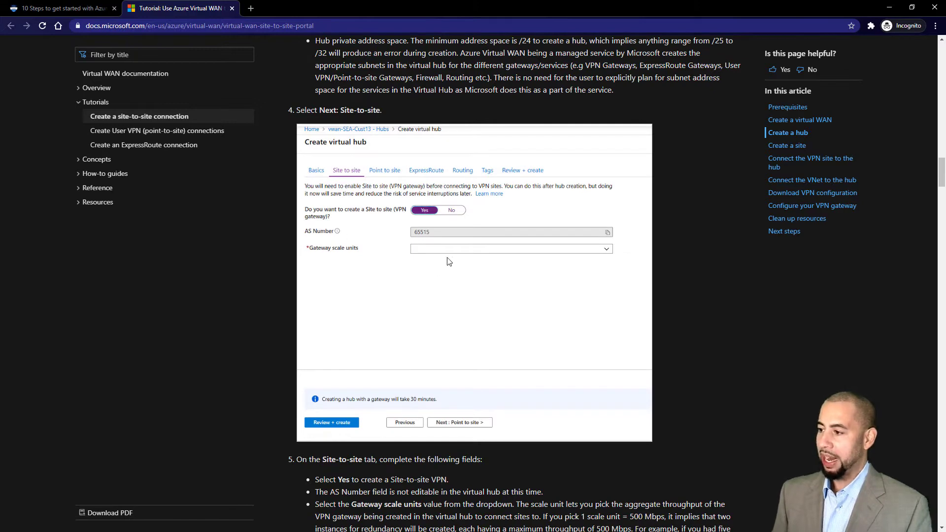
scroll(542, 314, down, 3)
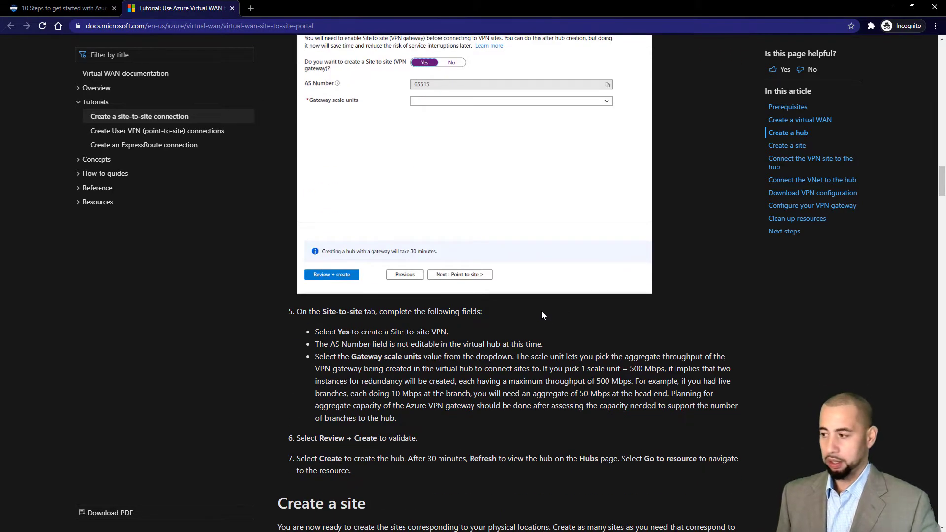
scroll(540, 313, down, 2)
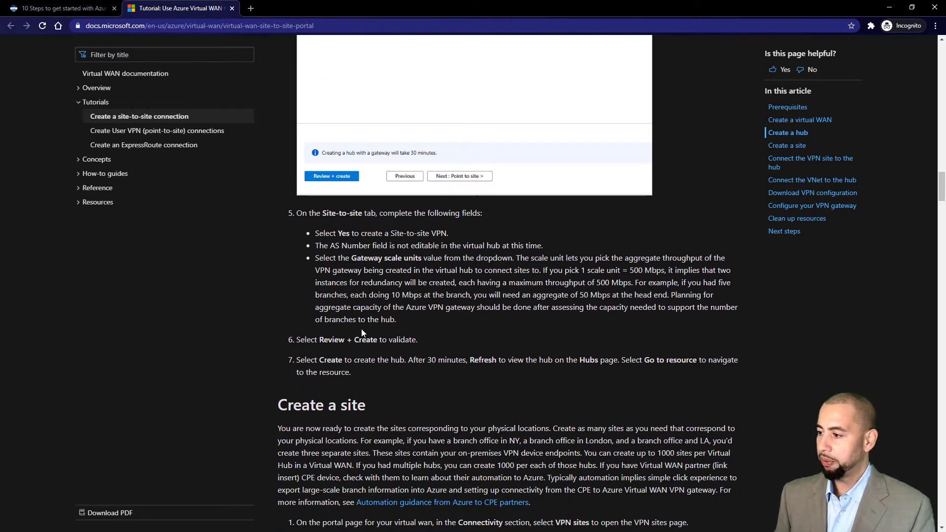
scroll(490, 349, up, 1)
scroll(460, 363, down, 5)
scroll(375, 371, down, 2)
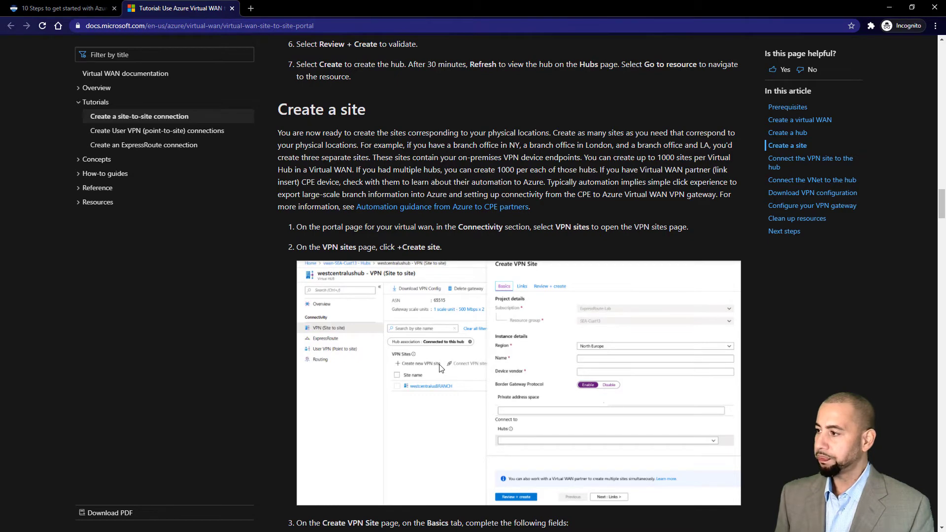
scroll(440, 368, down, 3)
scroll(458, 184, up, 2)
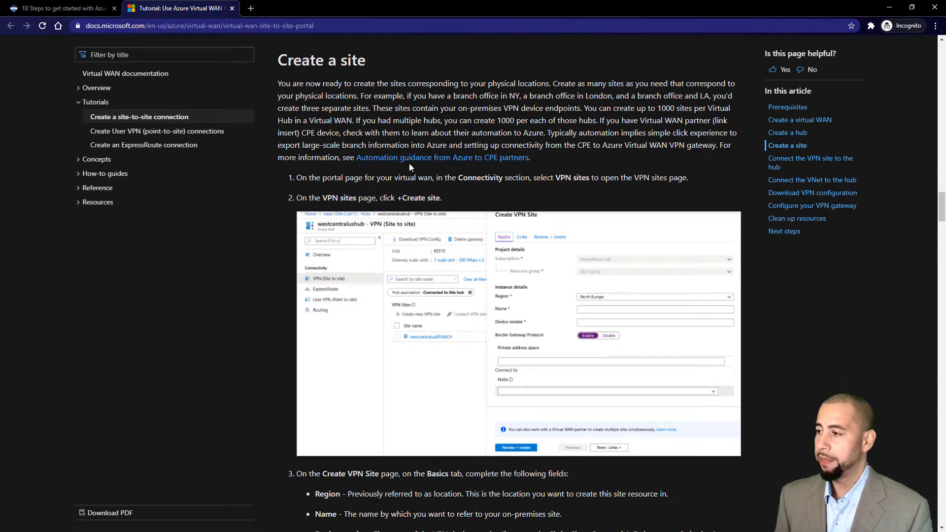
- In the 10 Steps blog, bring up link options for 'Virtual WAN partners and virtual hub locations'
click(64, 8)
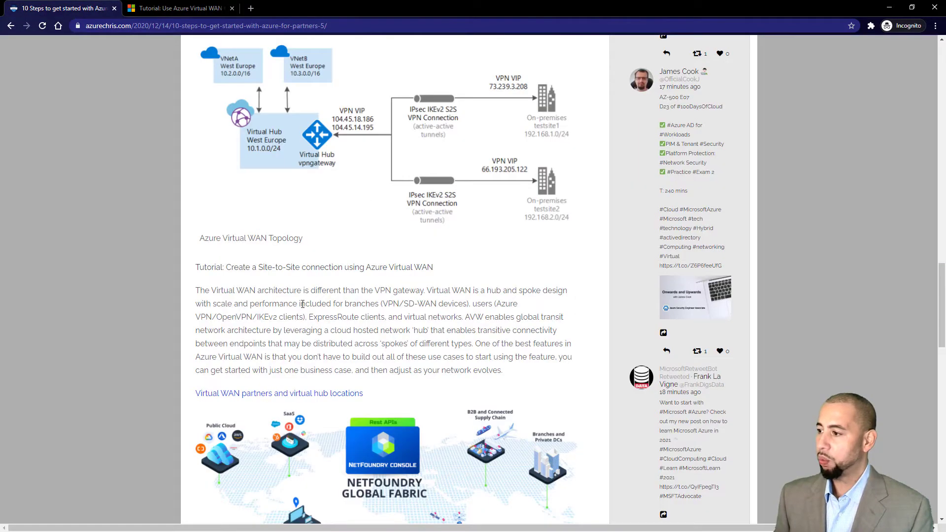
scroll(378, 370, down, 2)
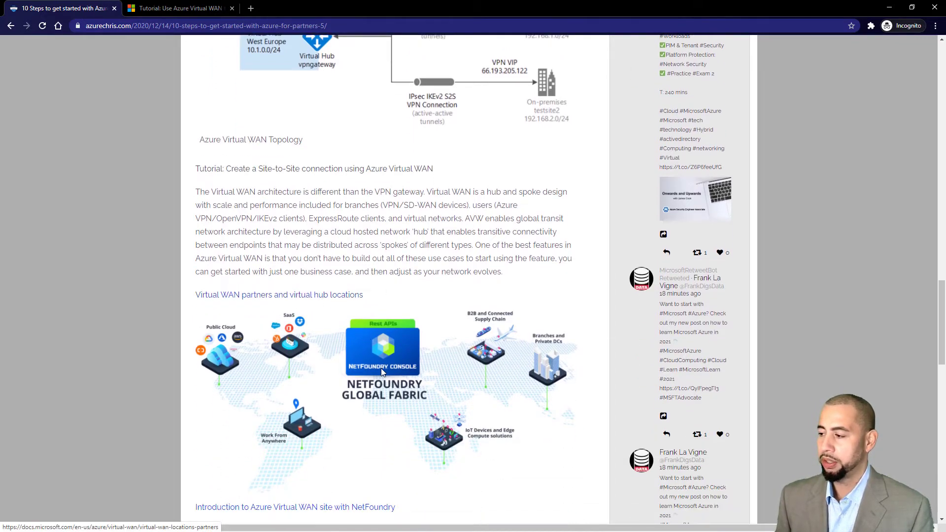
scroll(382, 371, down, 2)
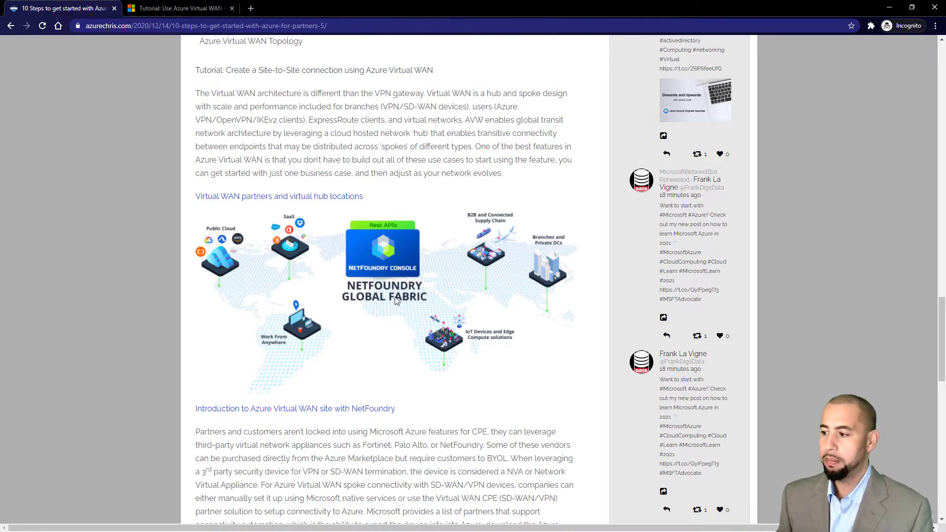
right_click(322, 197)
key(Escape)
- Open the Virtual WAN partners page in a new tab and follow its NetFoundry Branch IPSec partner link
click(327, 192)
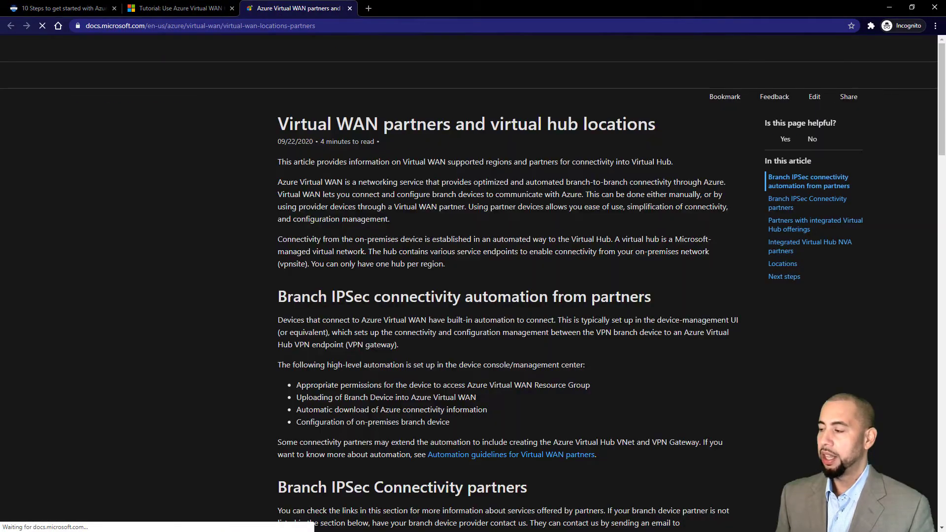
scroll(427, 222, down, 14)
scroll(329, 149, up, 1)
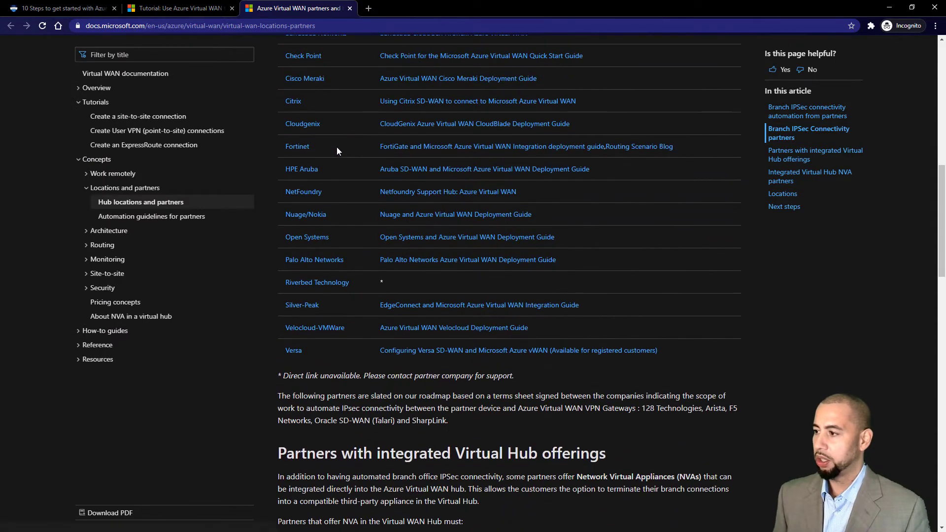
scroll(393, 180, up, 2)
click(313, 290)
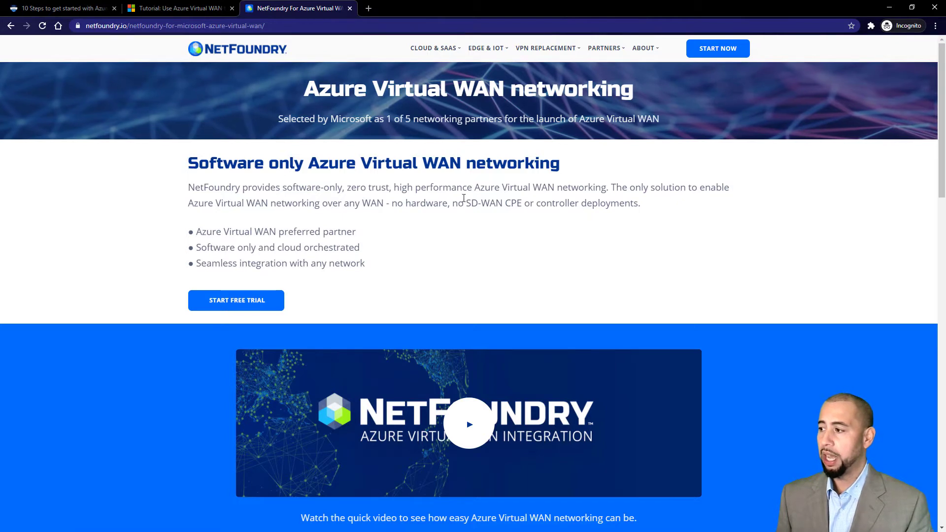
drag(464, 203, 511, 203)
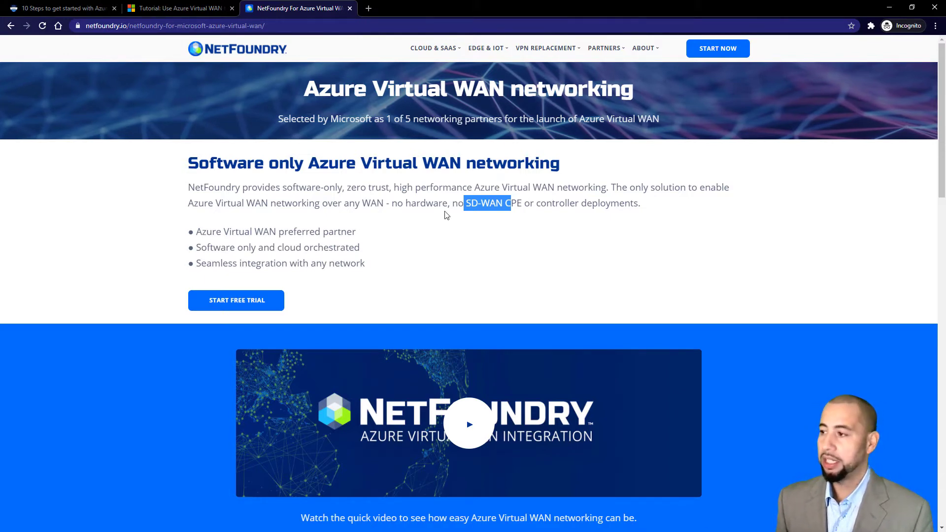
click(192, 10)
- Bring the Virtual WAN tutorial's example device configuration file under 'Download VPN configuration' into view
scroll(419, 292, down, 15)
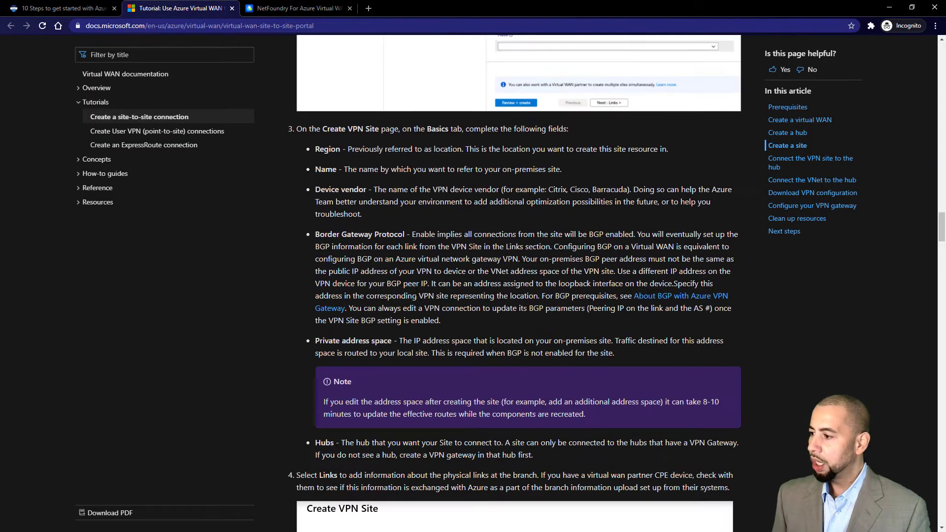
scroll(370, 282, down, 10)
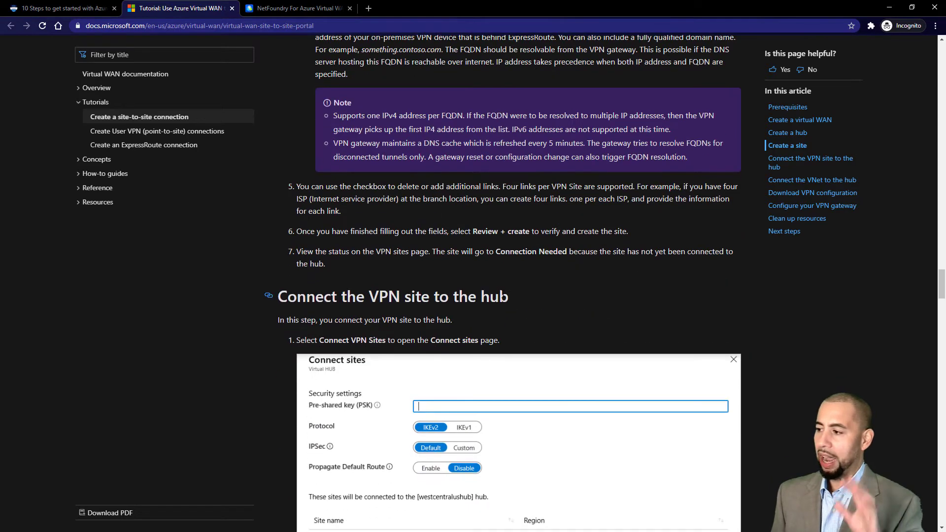
scroll(541, 304, down, 2)
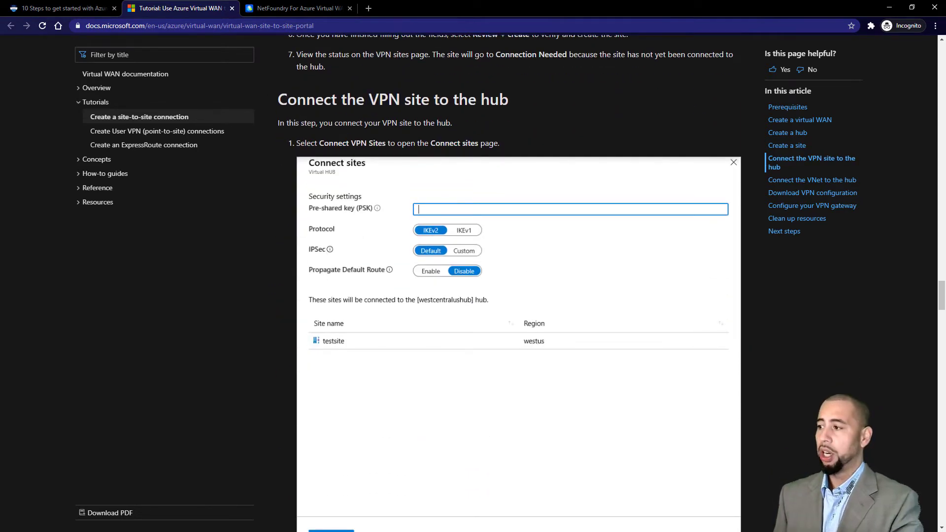
scroll(499, 174, down, 12)
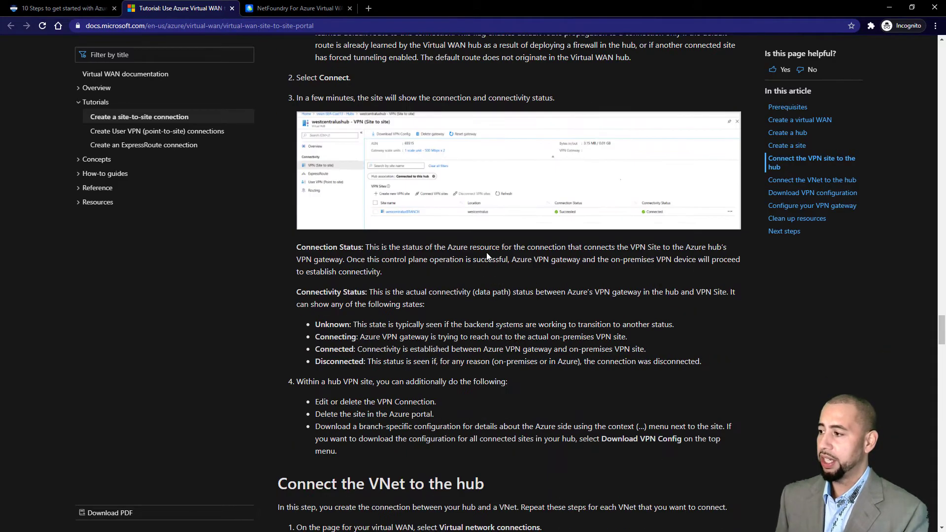
scroll(481, 250, down, 15)
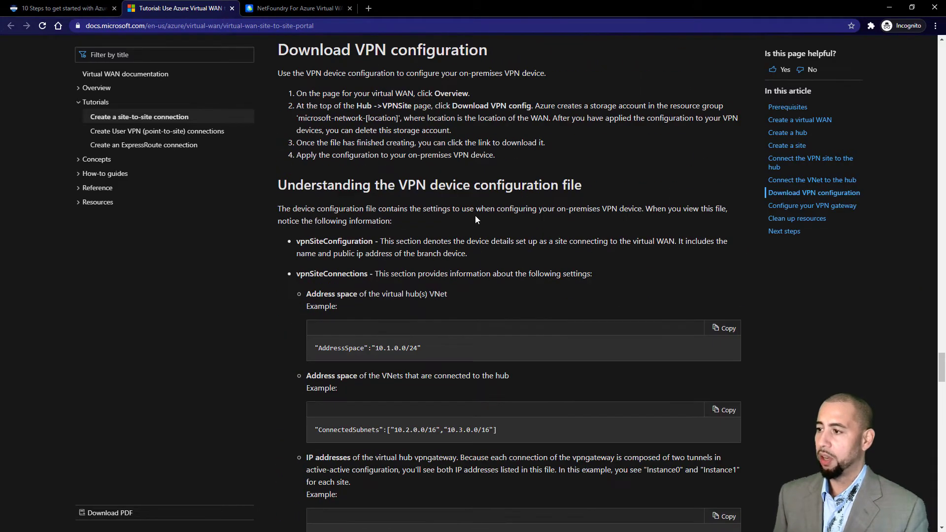
scroll(507, 301, down, 4)
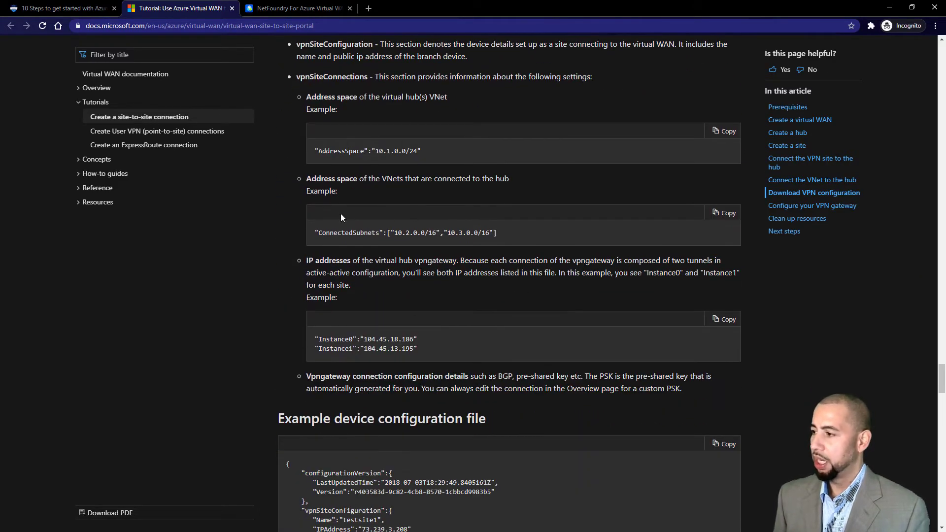
scroll(428, 326, down, 7)
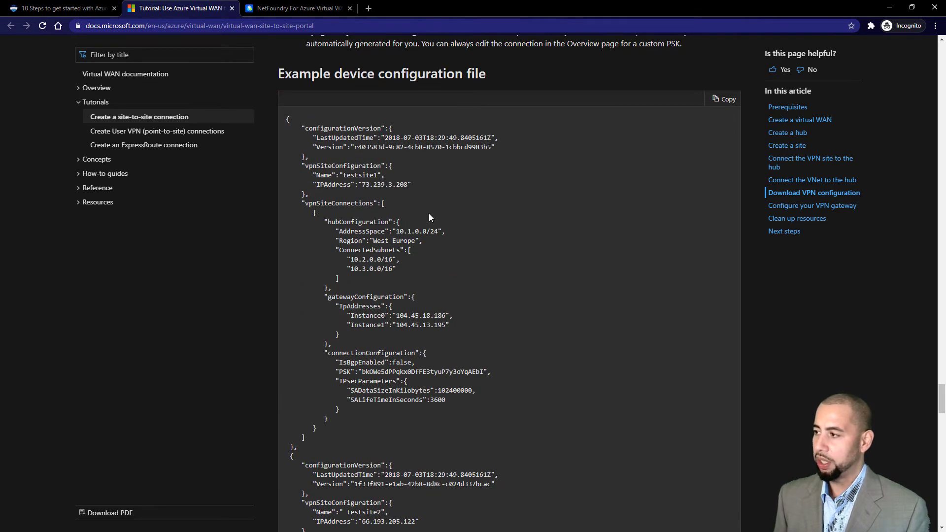
scroll(399, 349, down, 7)
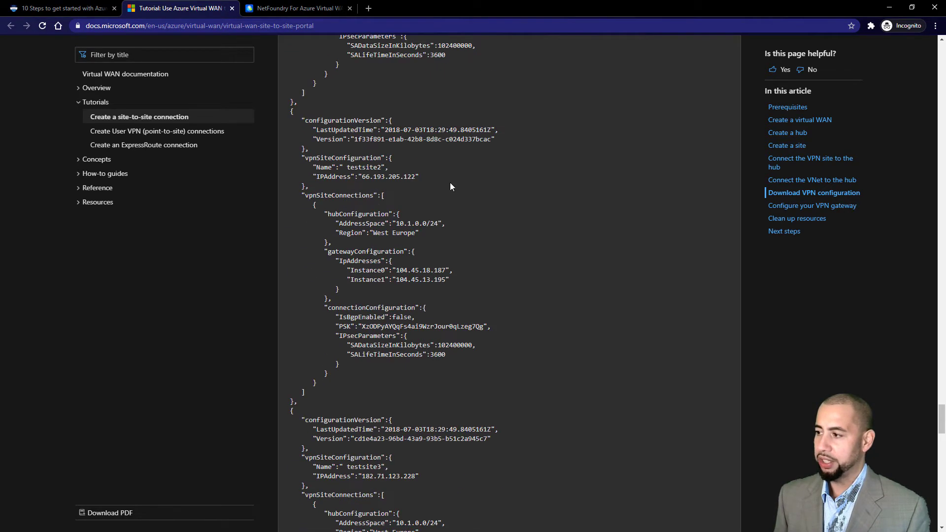
click(75, 8)
- Close the site-to-site tutorial and open the blog's 'Introduction to Azure Virtual WAN site with NetFoundry' link
scroll(380, 427, down, 1)
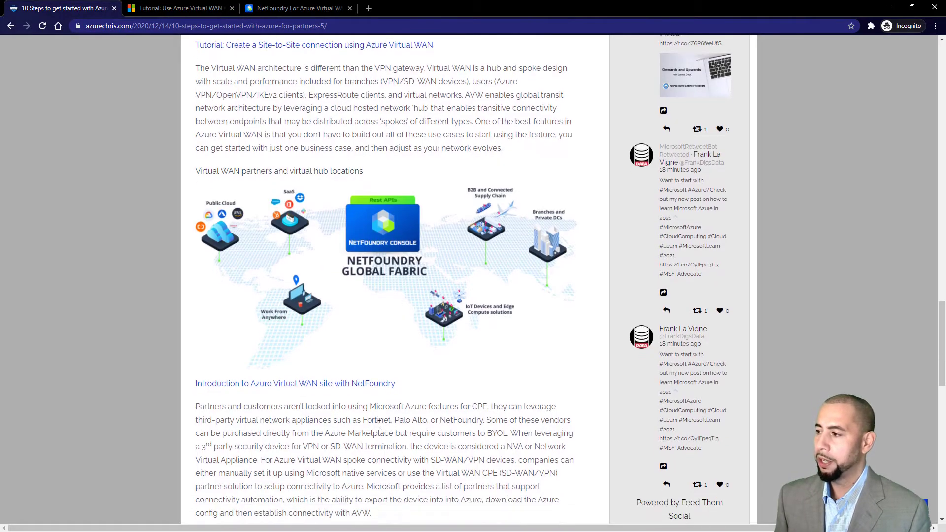
scroll(380, 427, down, 2)
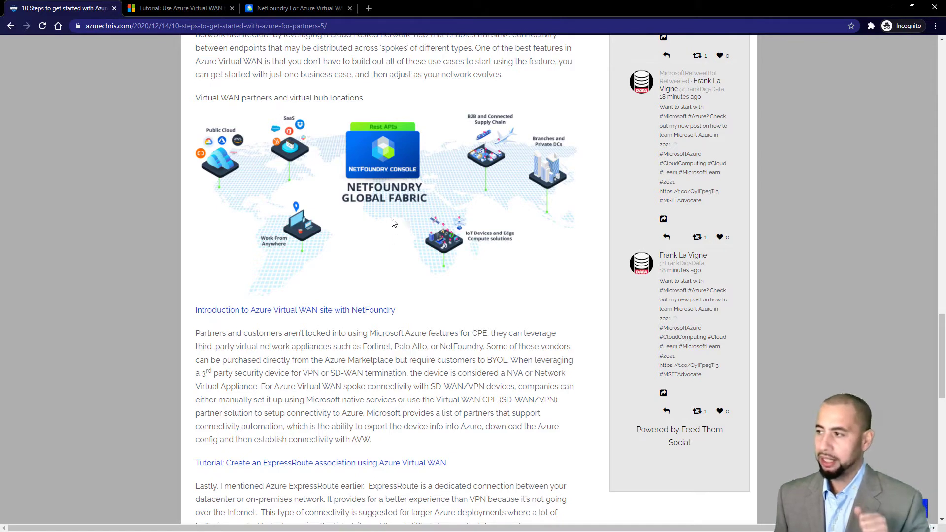
click(231, 8)
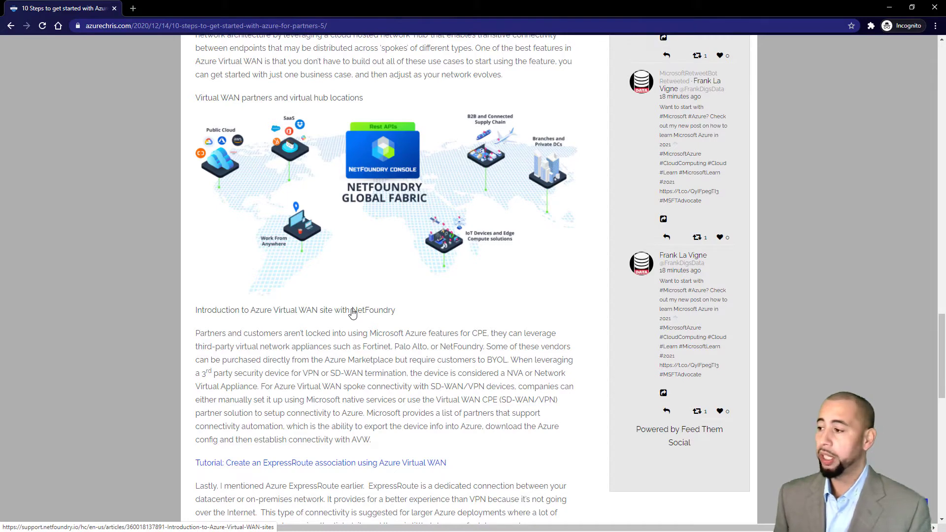
click(353, 311)
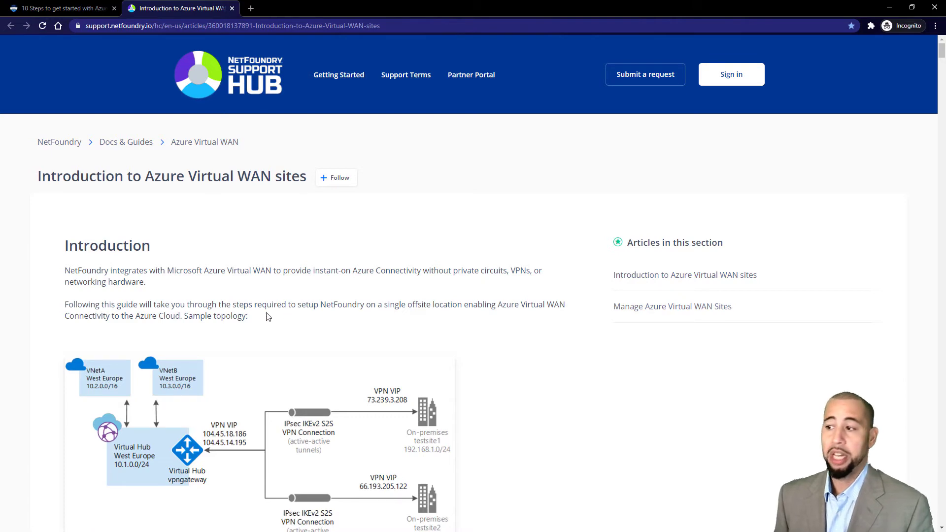
- Read through the opening steps of the NetFoundry 'Introduction to Azure Virtual WAN sites' article
scroll(152, 298, down, 8)
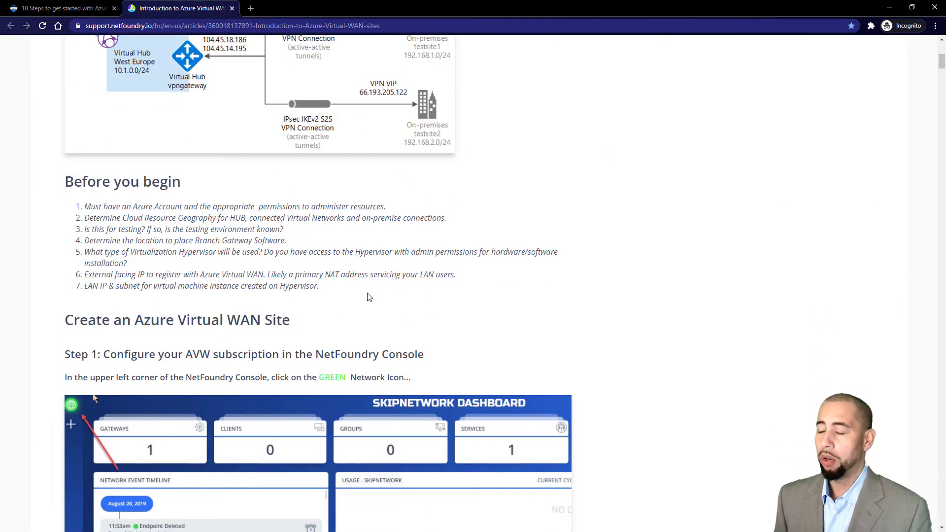
scroll(301, 291, down, 4)
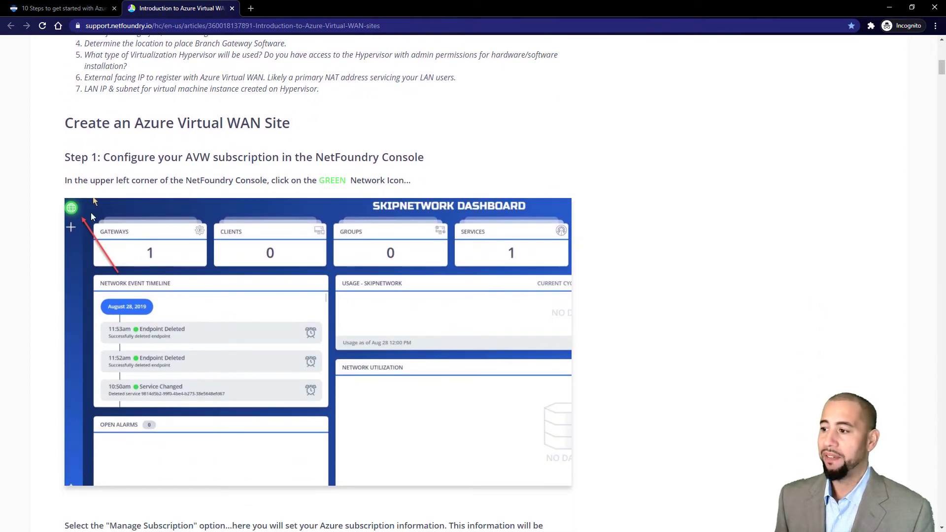
scroll(247, 102, down, 3)
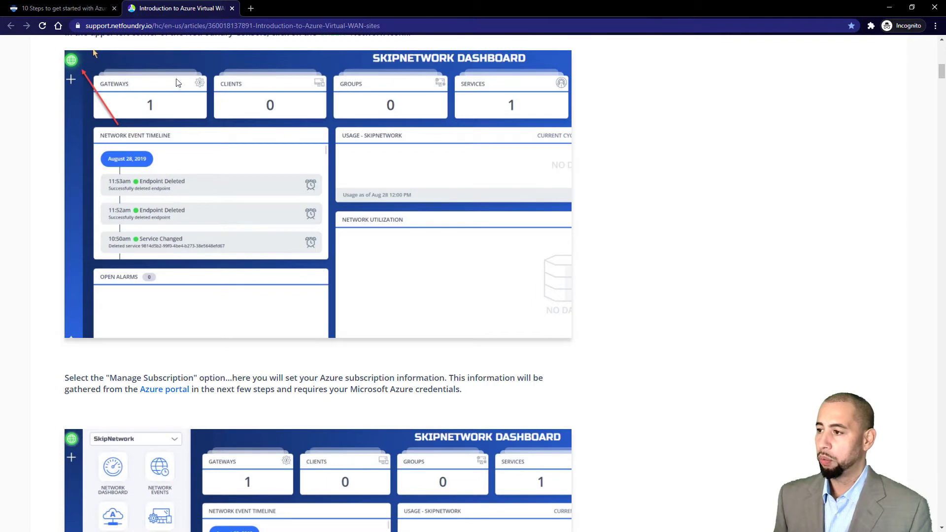
scroll(276, 388, down, 5)
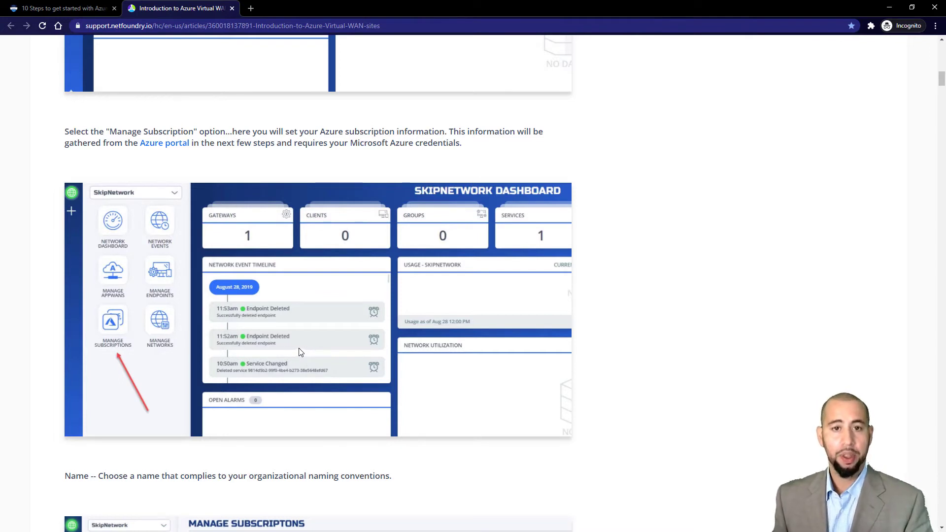
scroll(342, 359, down, 2)
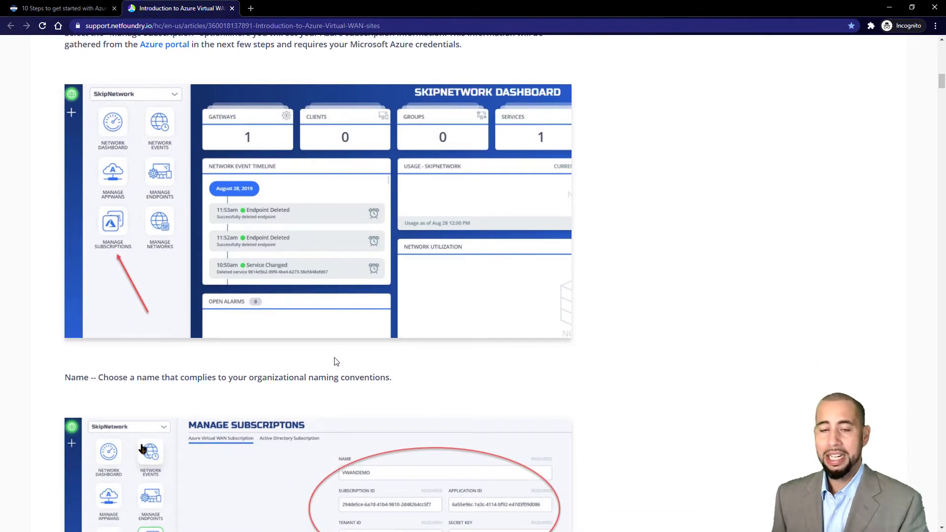
scroll(336, 362, down, 2)
scroll(400, 420, down, 4)
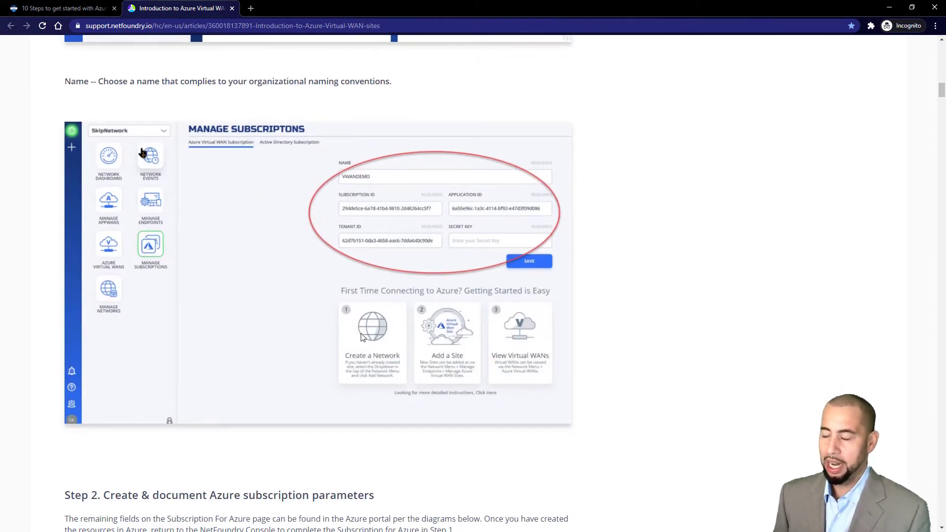
scroll(302, 385, down, 7)
scroll(285, 438, down, 4)
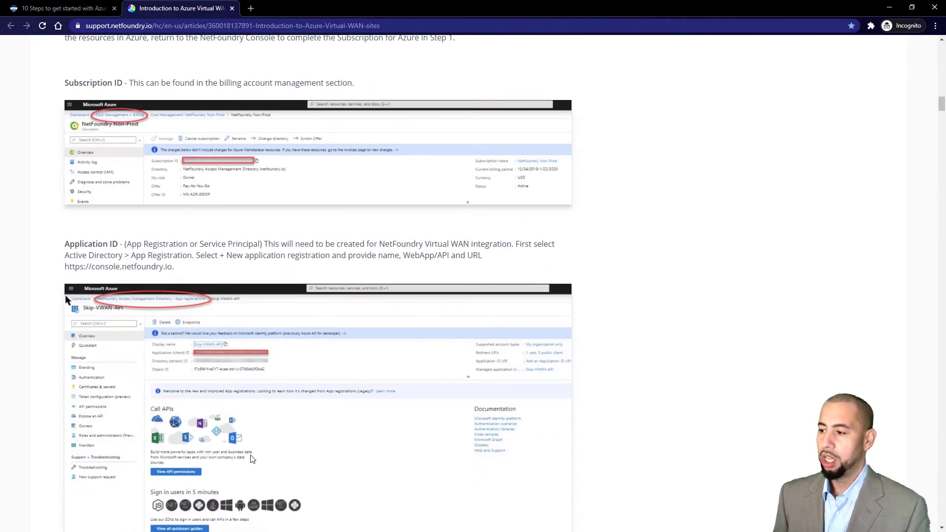
scroll(316, 236, down, 4)
scroll(236, 218, down, 5)
scroll(234, 219, down, 10)
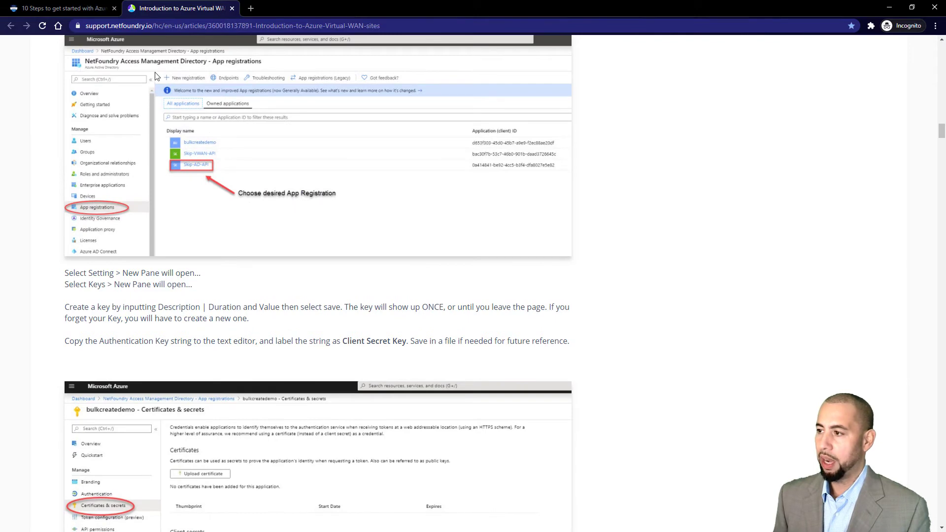
- Reach 'Step 4. NetFoundry Branch Gateway Instance Creation' and bring up link options for the vCPE Cloud Gateway guide
scroll(231, 271, down, 3)
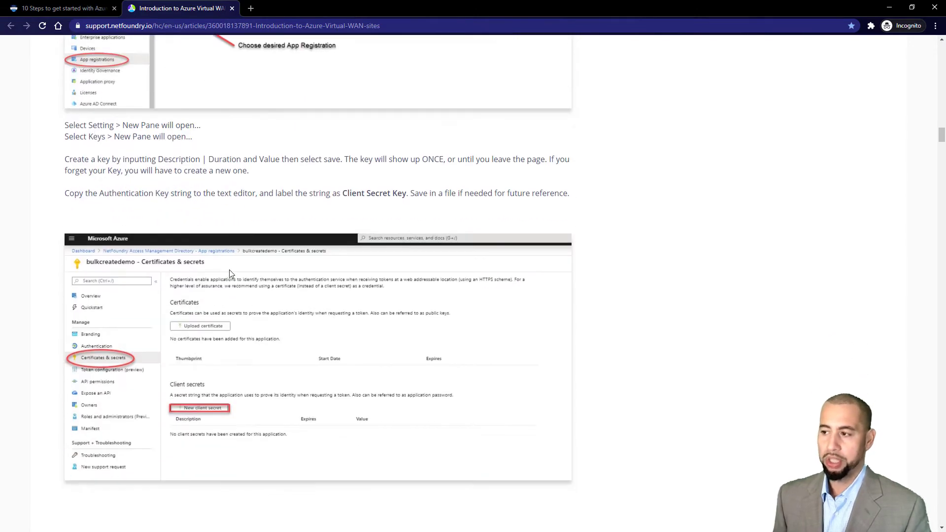
scroll(240, 291, down, 5)
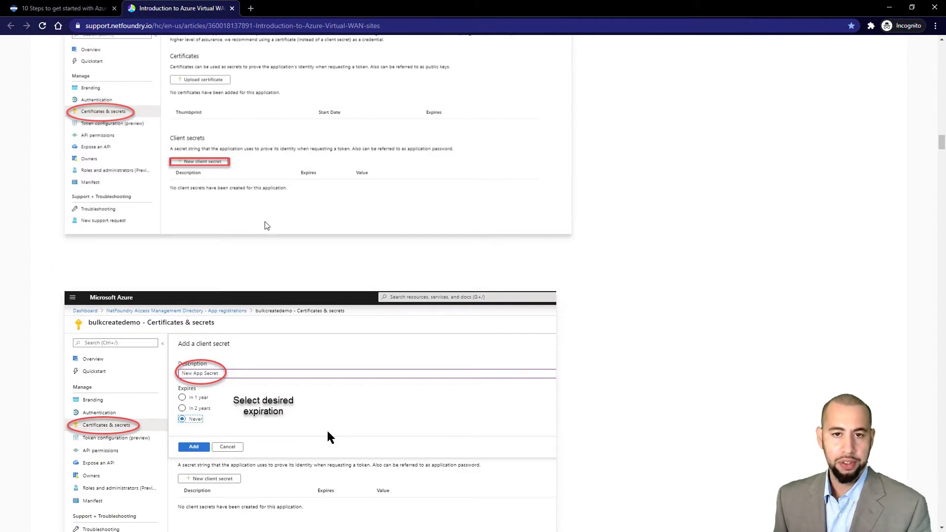
scroll(290, 259, down, 6)
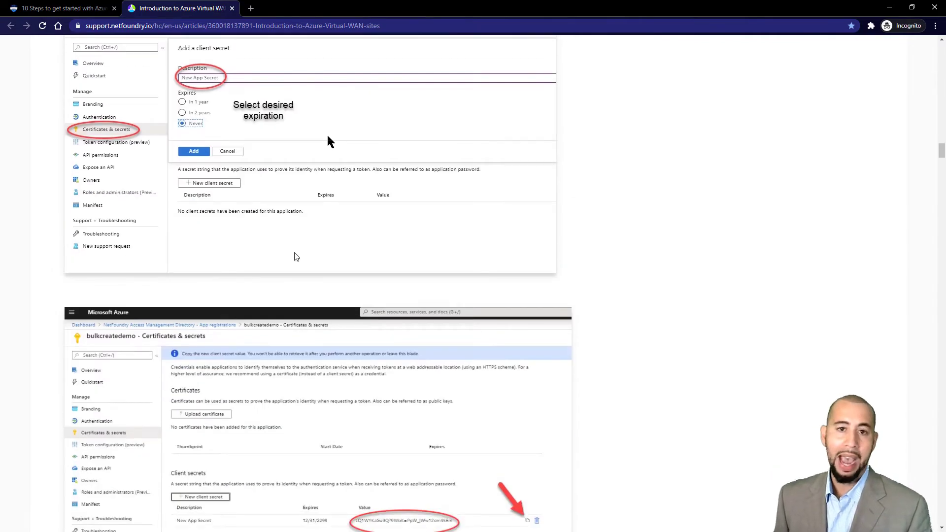
scroll(310, 255, down, 20)
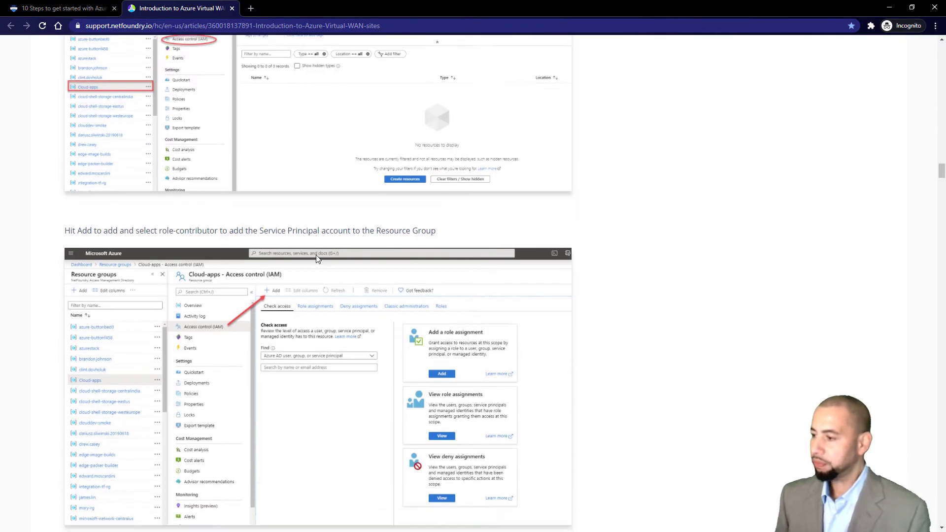
scroll(366, 255, down, 20)
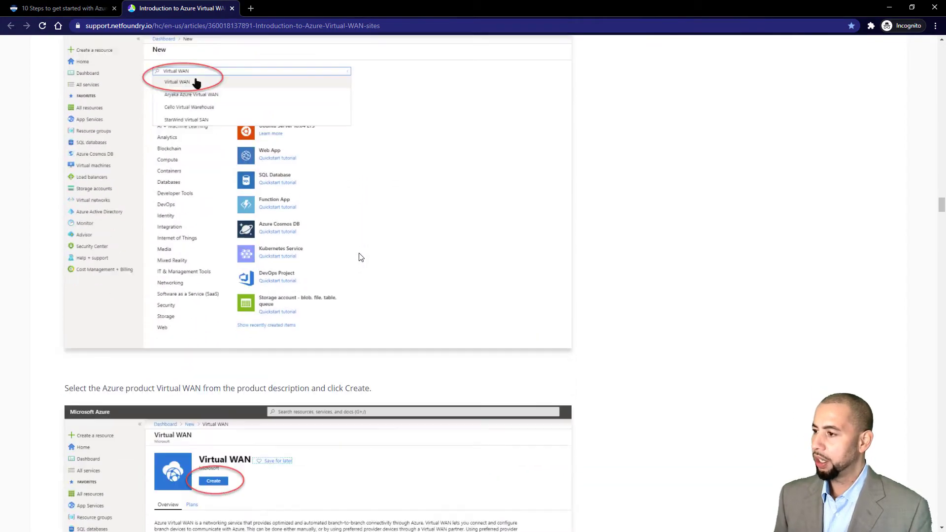
scroll(359, 256, down, 10)
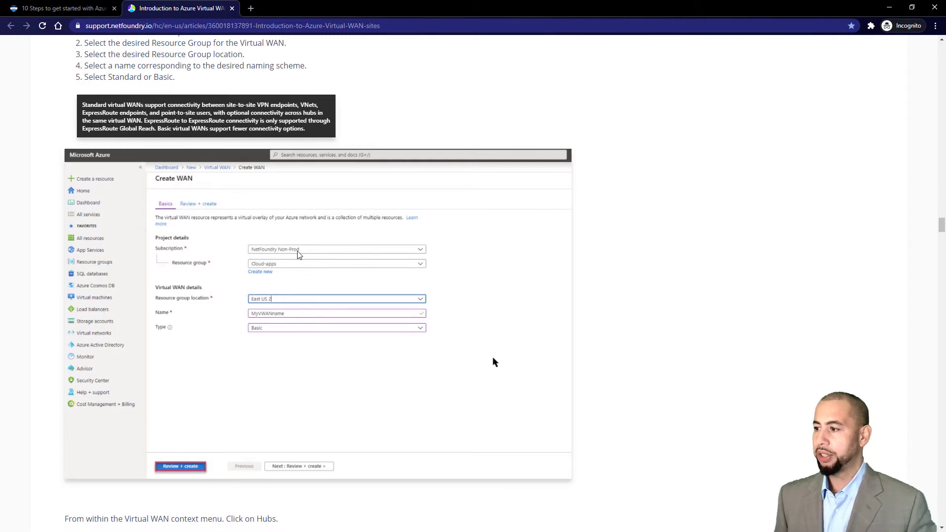
scroll(492, 357, down, 9)
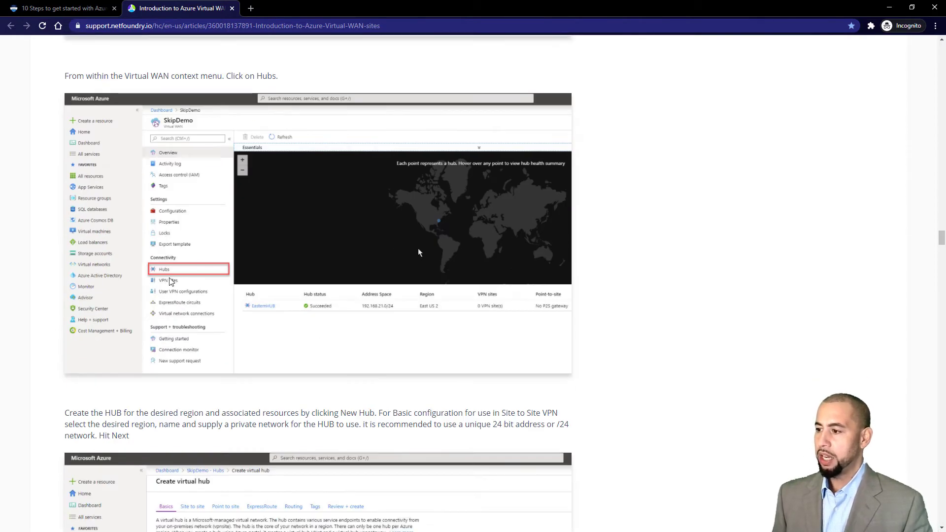
scroll(229, 314, down, 6)
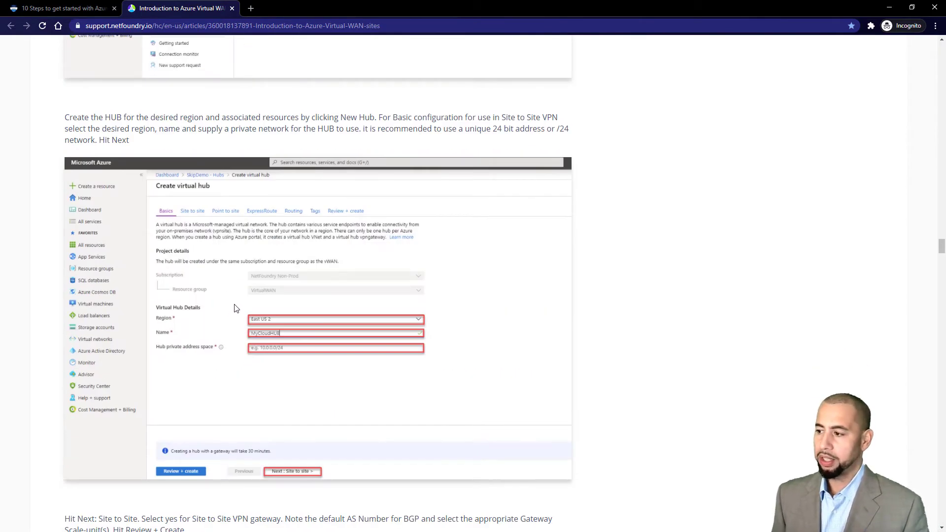
scroll(241, 326, down, 7)
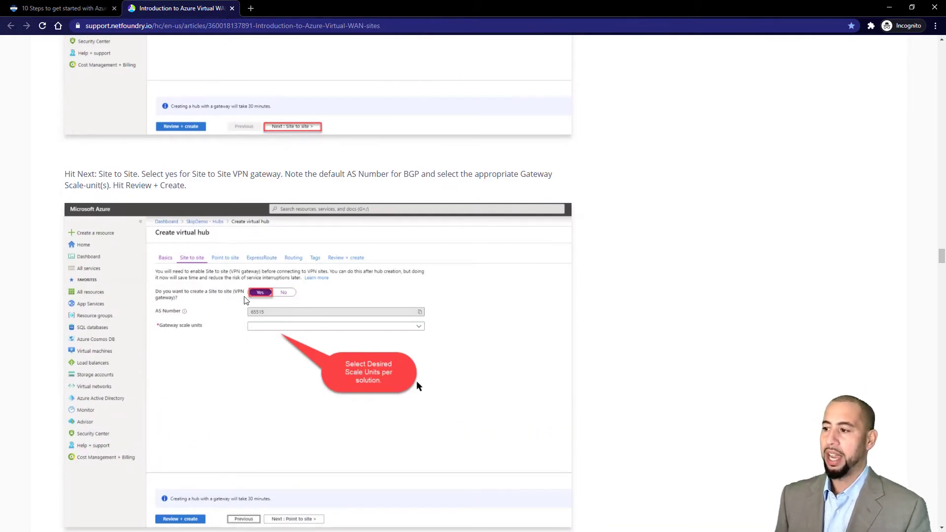
scroll(249, 310, down, 11)
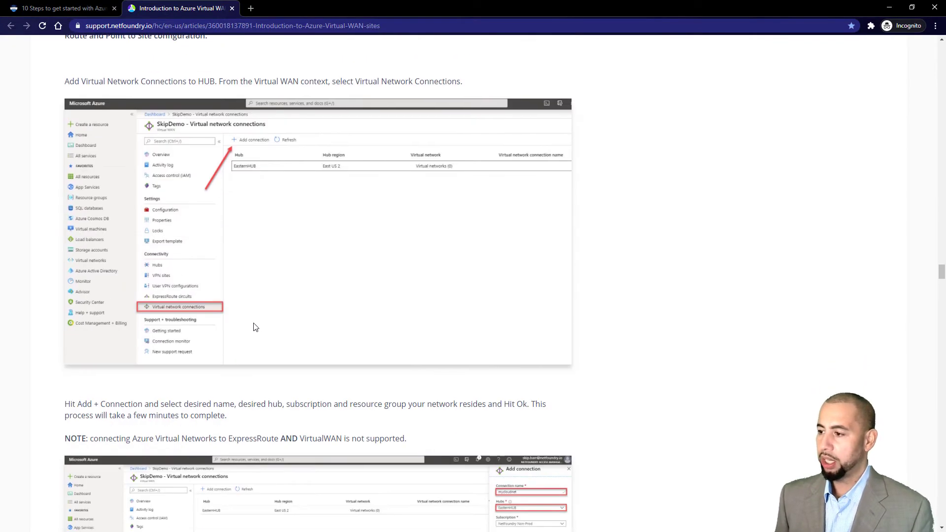
scroll(254, 328, down, 4)
scroll(291, 185, up, 3)
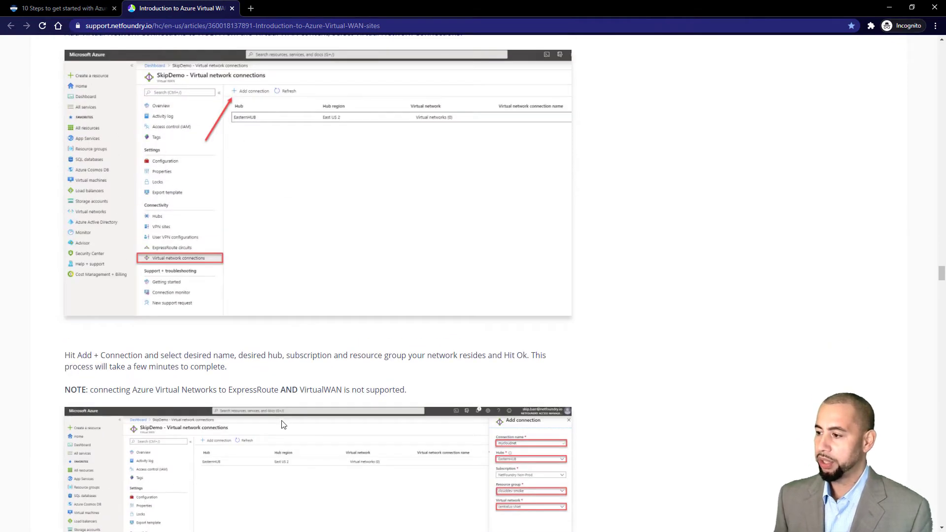
scroll(284, 424, down, 6)
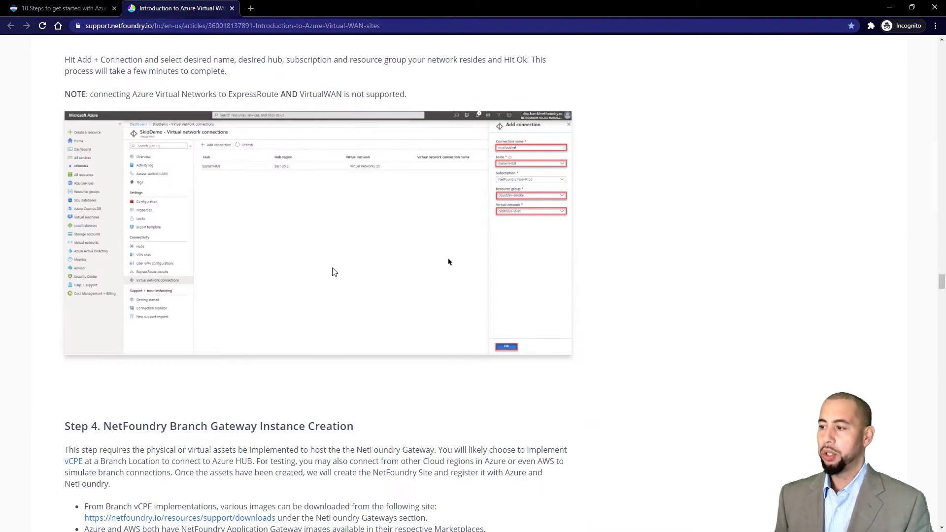
scroll(299, 313, down, 4)
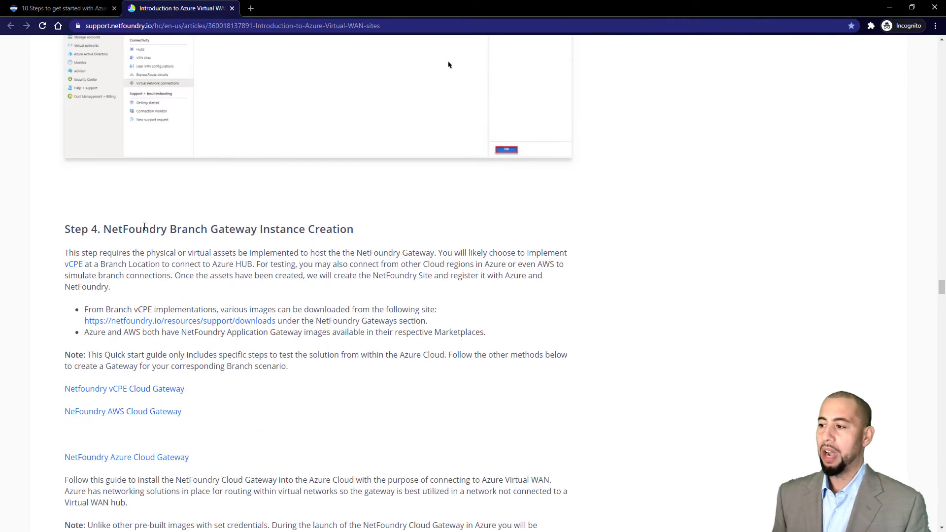
drag(109, 228, 355, 230)
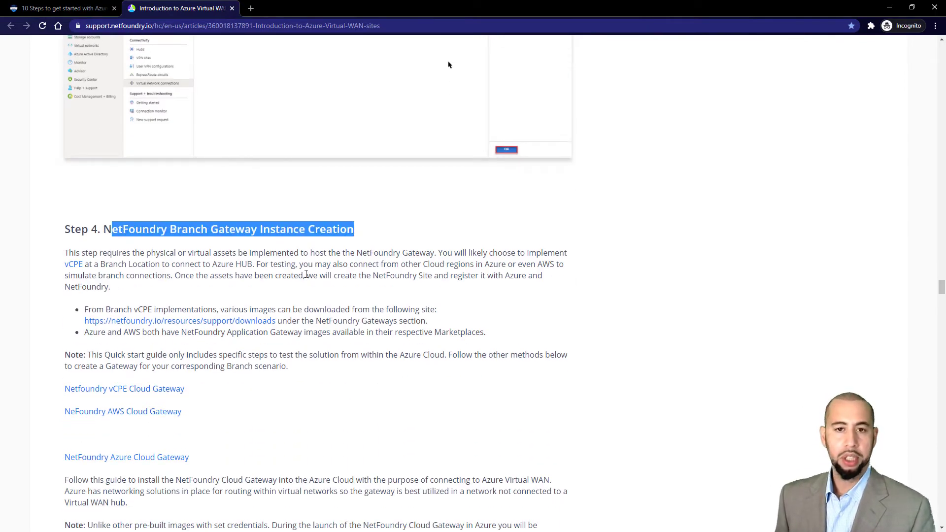
scroll(306, 275, down, 3)
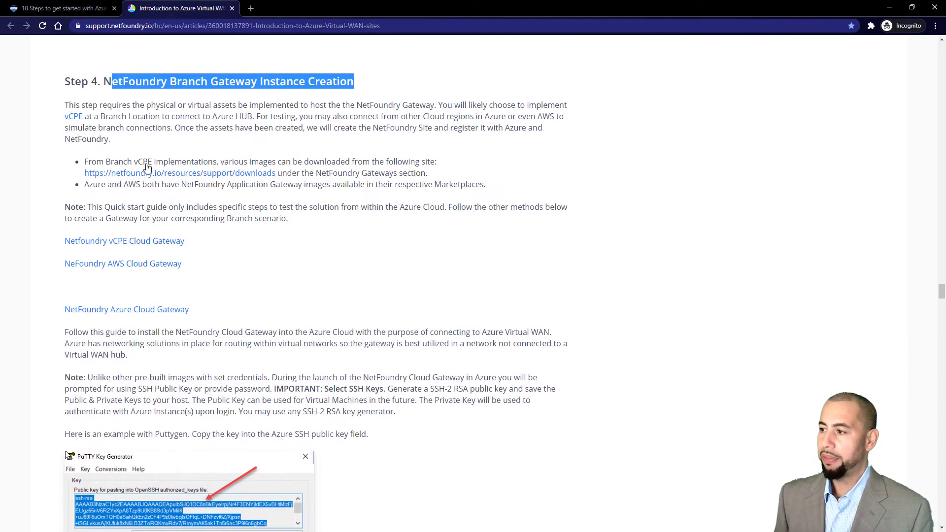
right_click(139, 245)
click(167, 248)
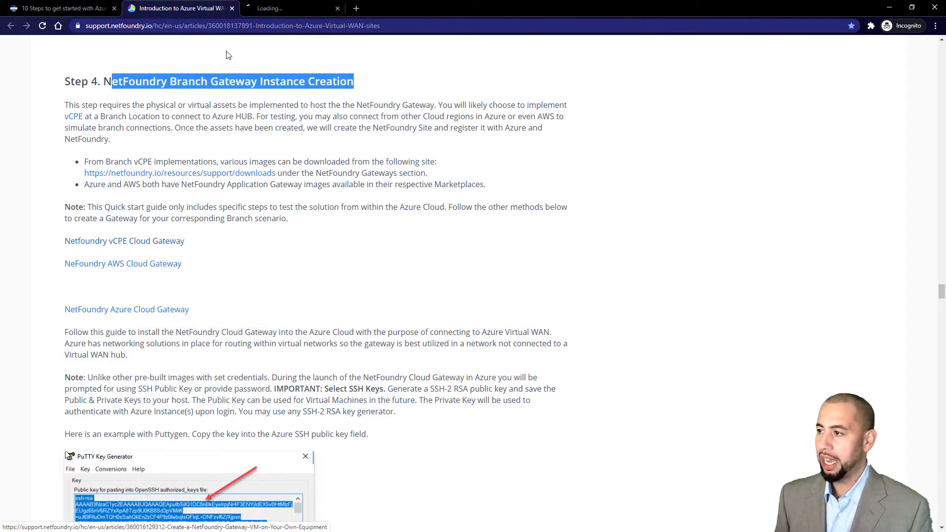
click(296, 9)
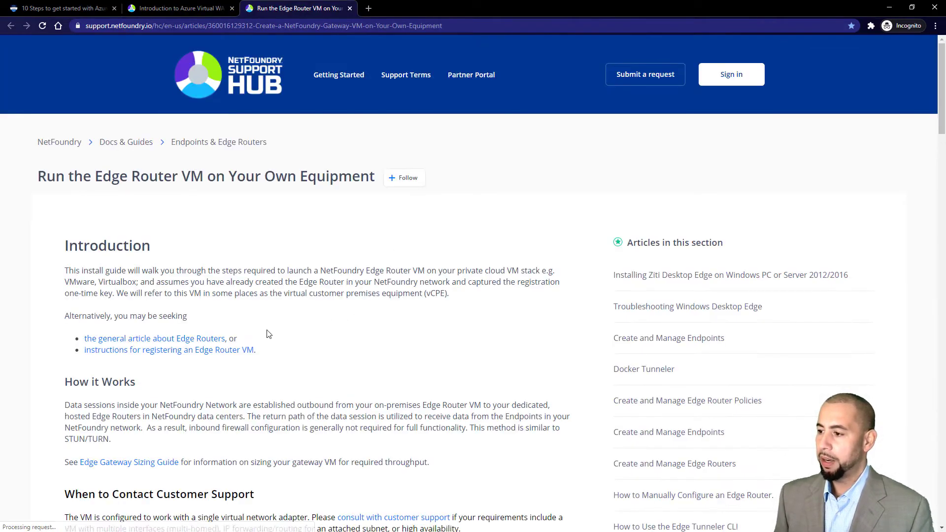
scroll(219, 345, down, 5)
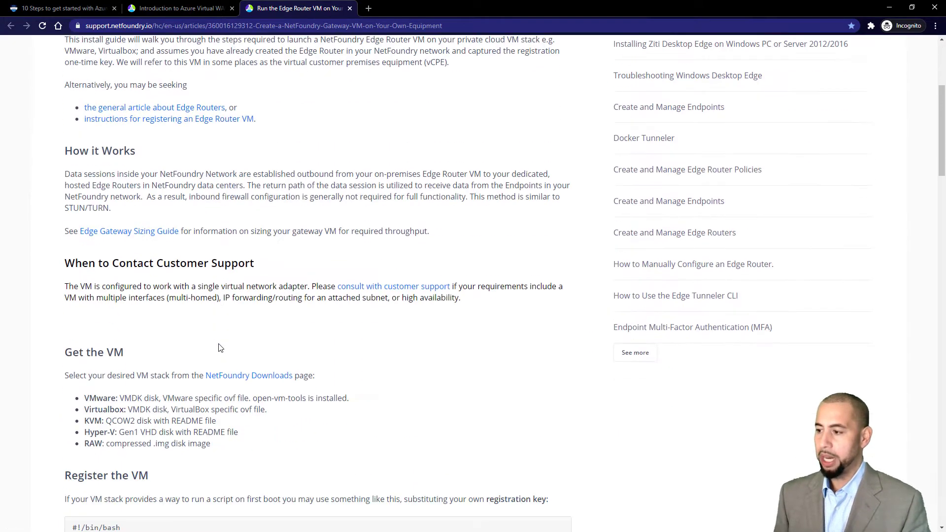
scroll(279, 339, down, 5)
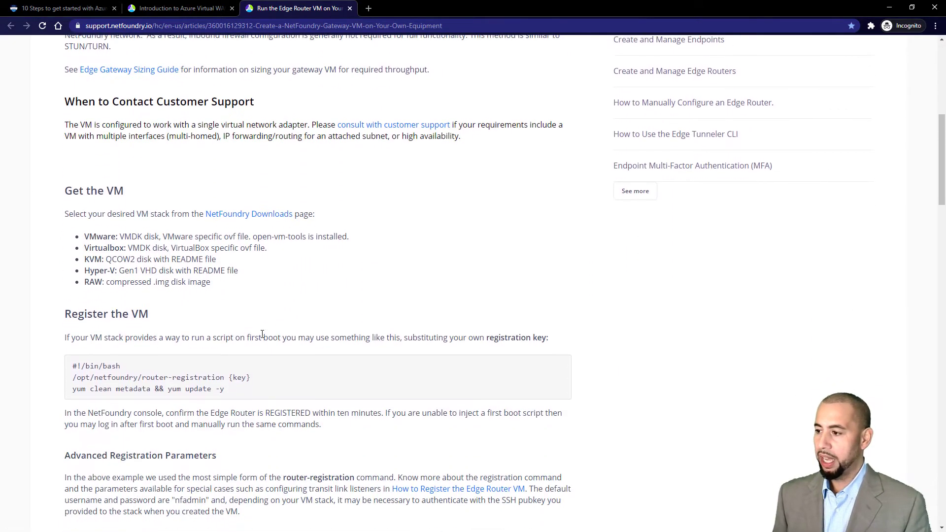
scroll(212, 378, down, 6)
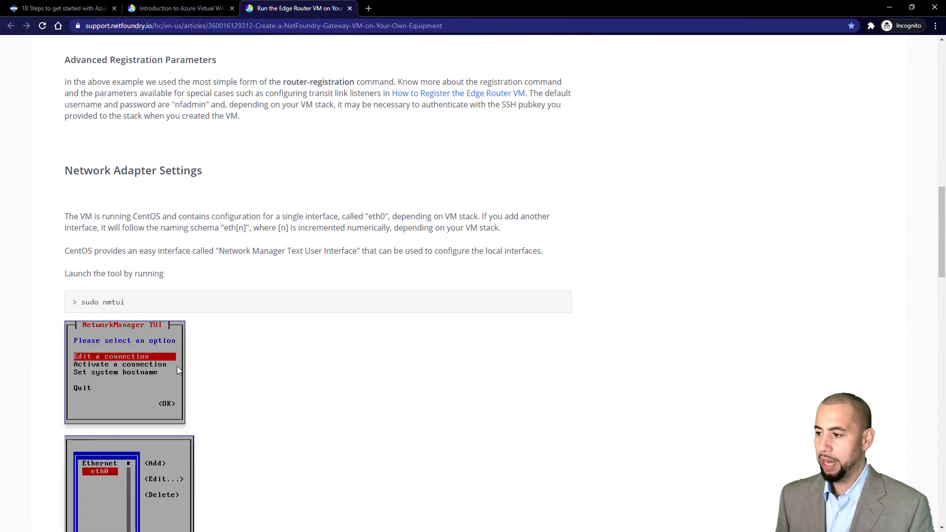
scroll(197, 335, down, 3)
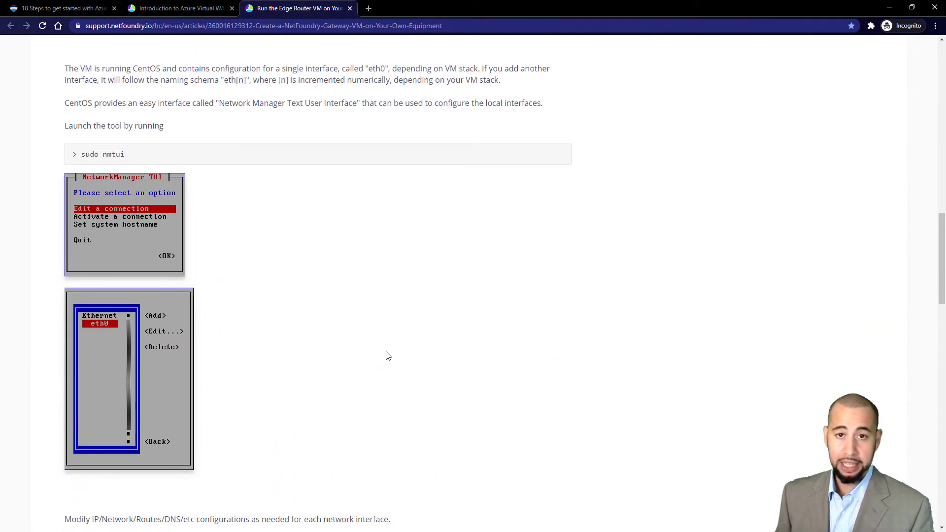
scroll(395, 353, up, 15)
scroll(403, 339, up, 4)
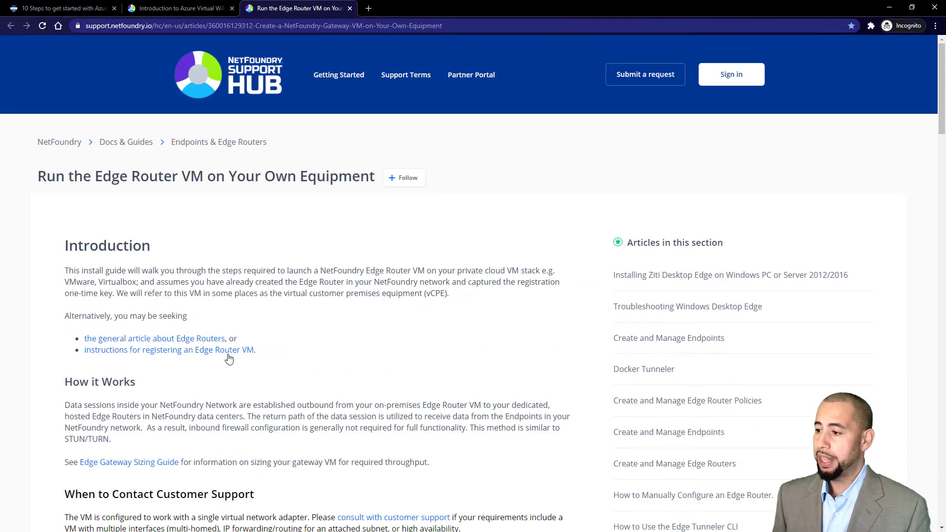
right_click(171, 342)
click(186, 344)
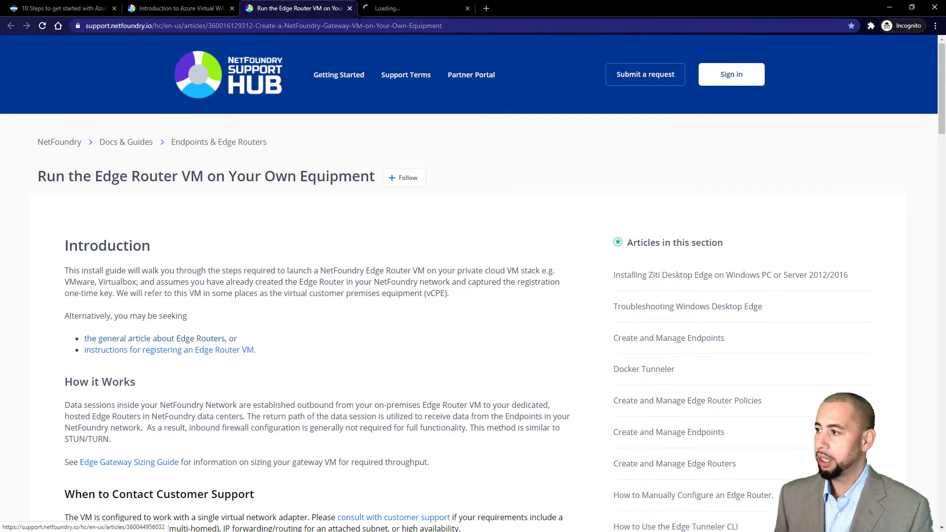
click(394, 10)
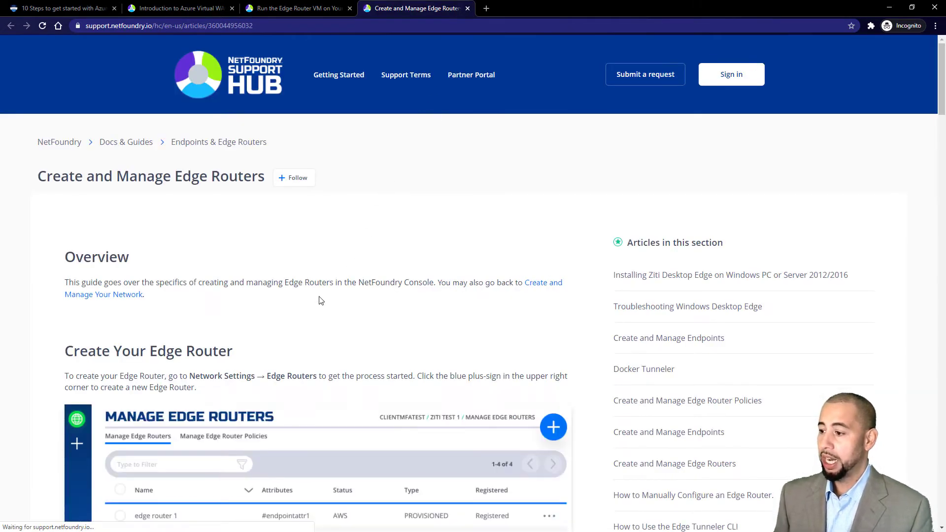
scroll(321, 297, down, 8)
scroll(319, 296, down, 20)
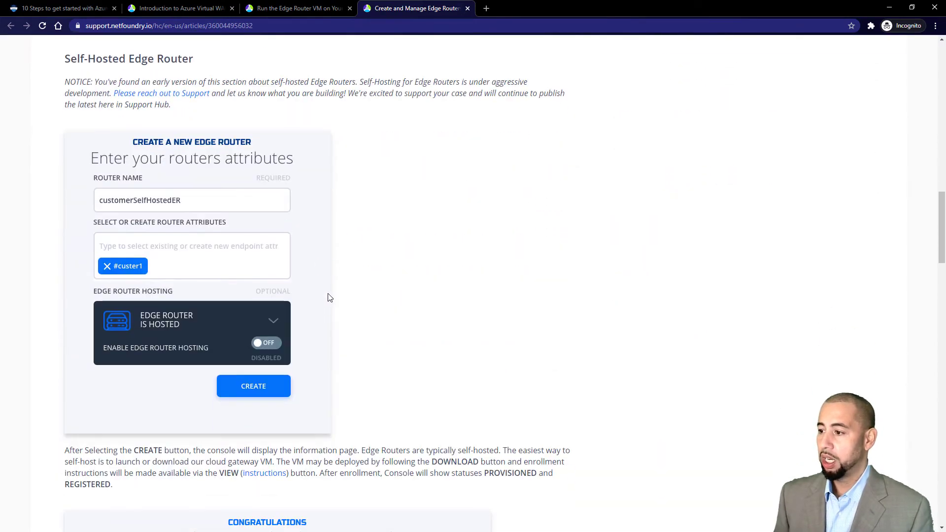
scroll(331, 296, down, 17)
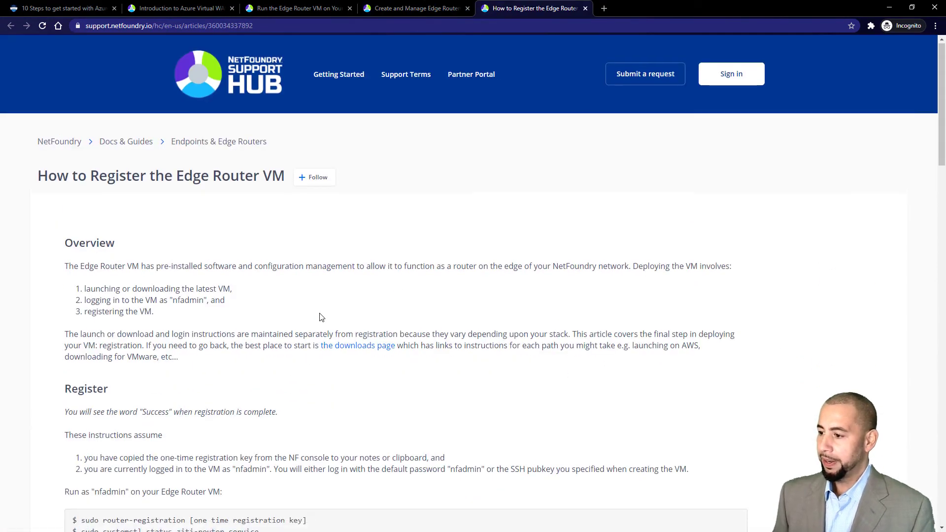
scroll(316, 311, down, 12)
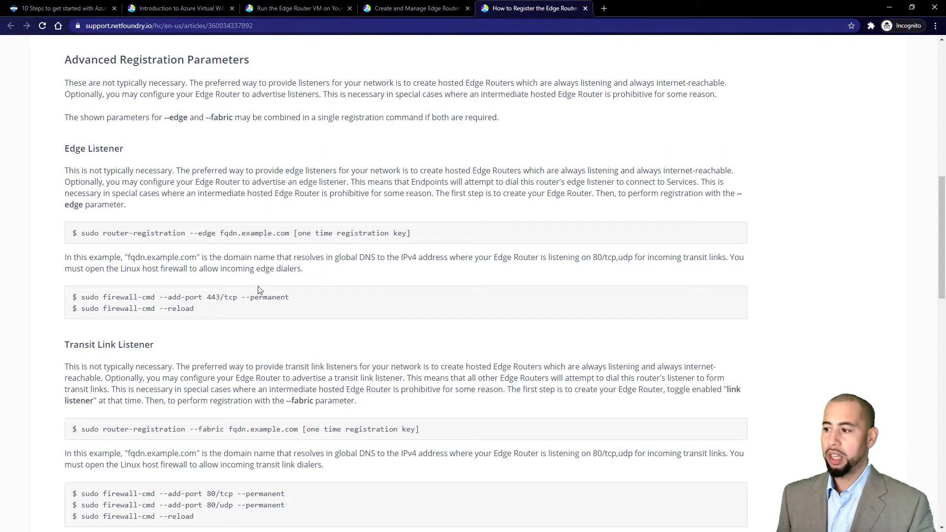
drag(96, 232, 403, 254)
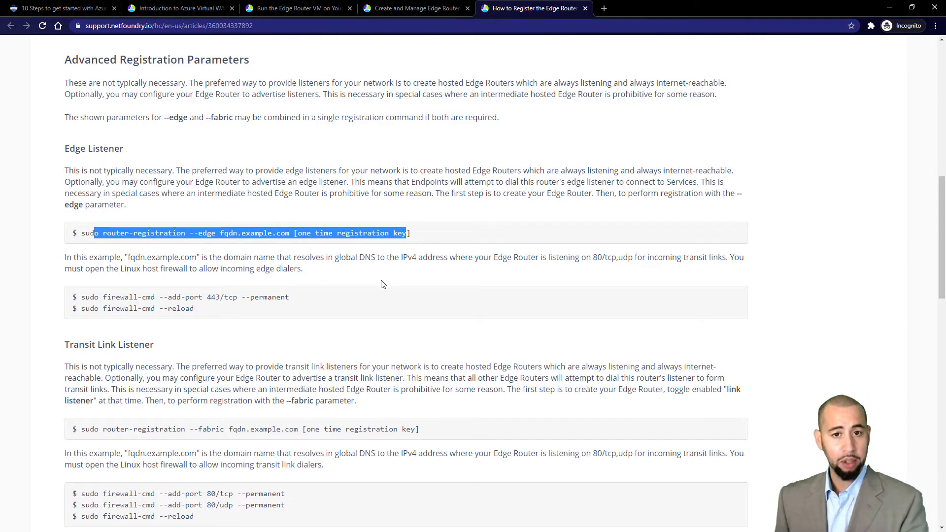
drag(297, 233, 408, 234)
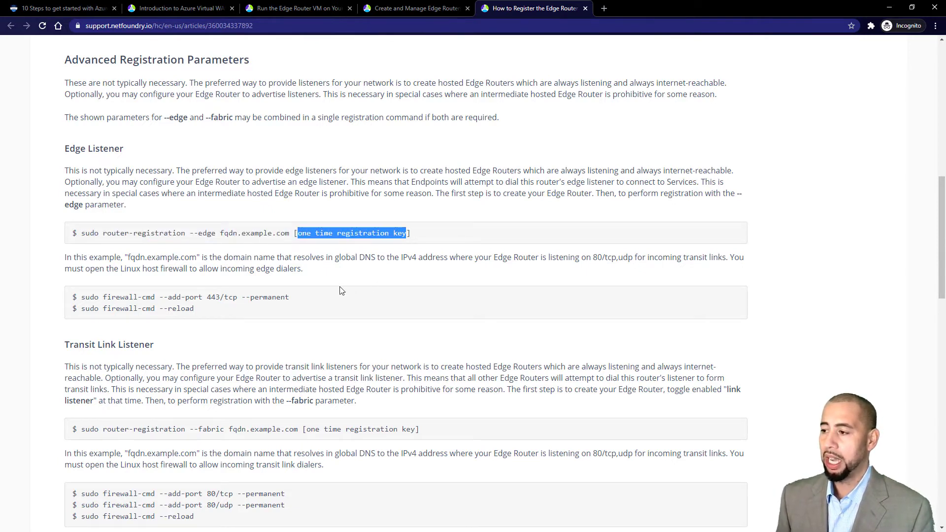
scroll(127, 278, down, 2)
scroll(201, 319, down, 1)
scroll(294, 338, down, 3)
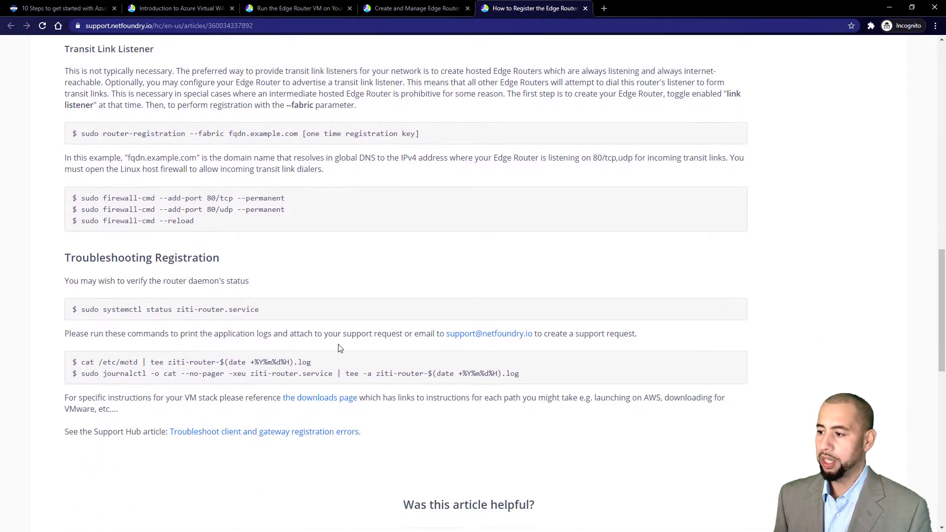
scroll(341, 345, up, 5)
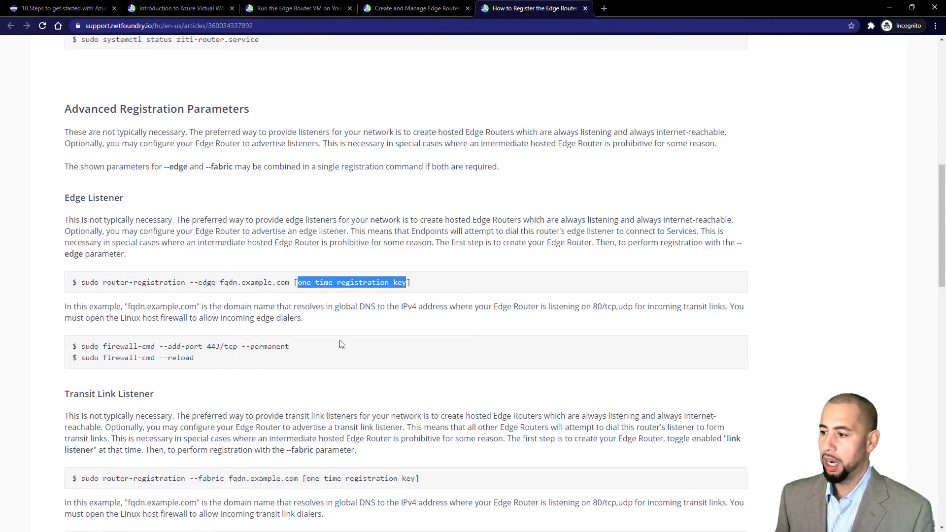
scroll(342, 344, up, 6)
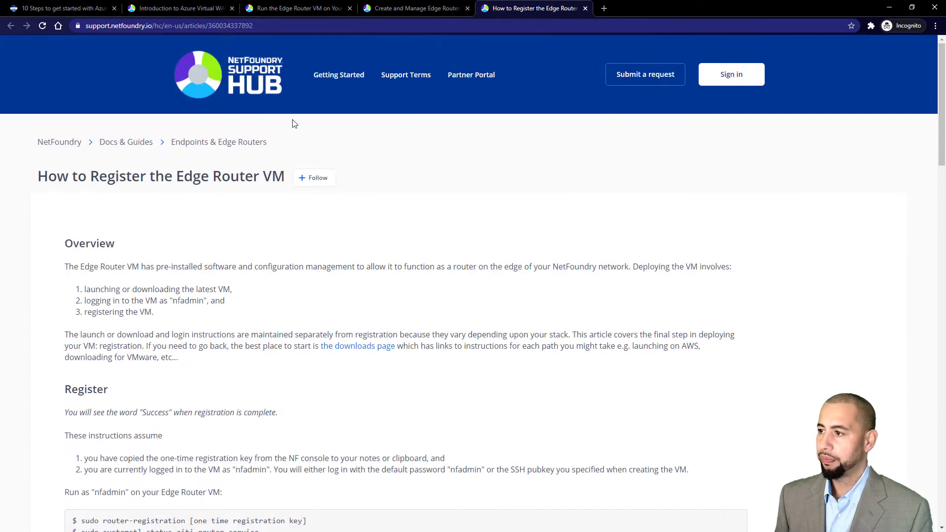
- Reread the Azure getting-started post on the azurechris.com blog
click(74, 10)
scroll(376, 366, down, 2)
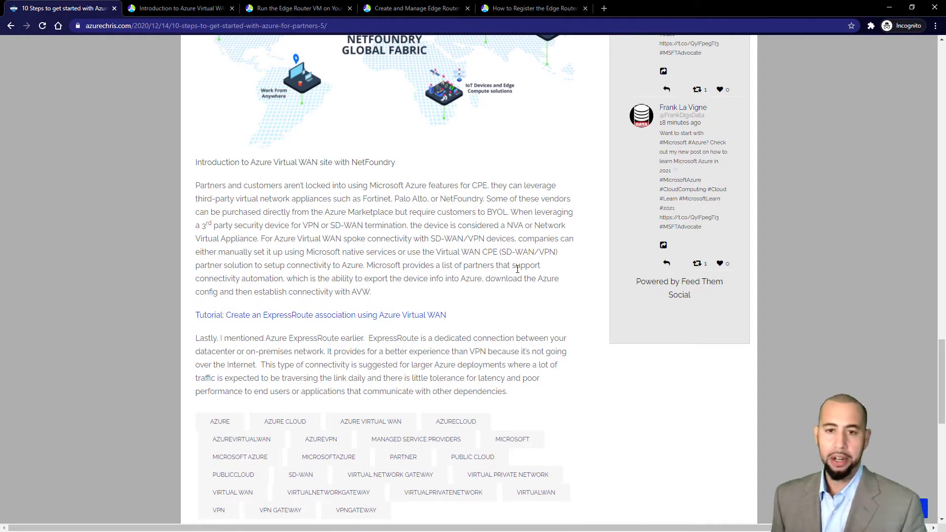
scroll(520, 264, up, 3)
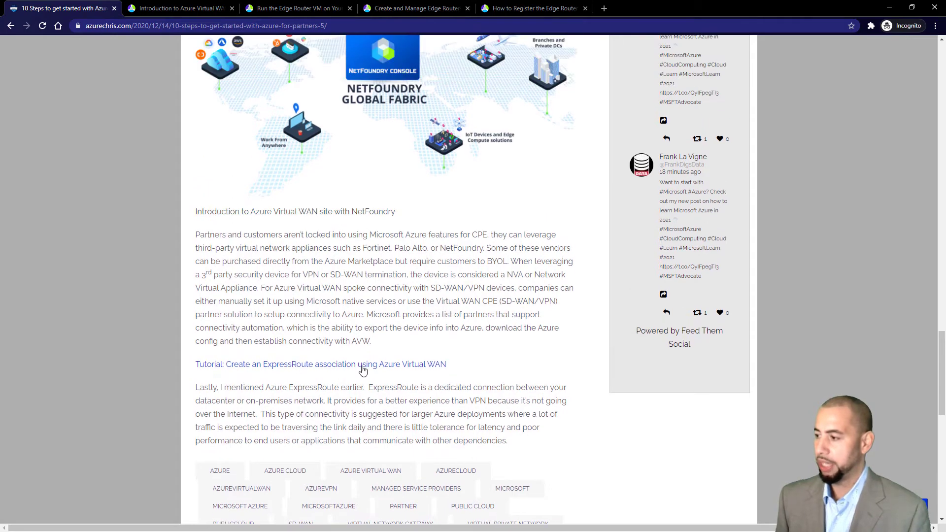
scroll(389, 367, up, 2)
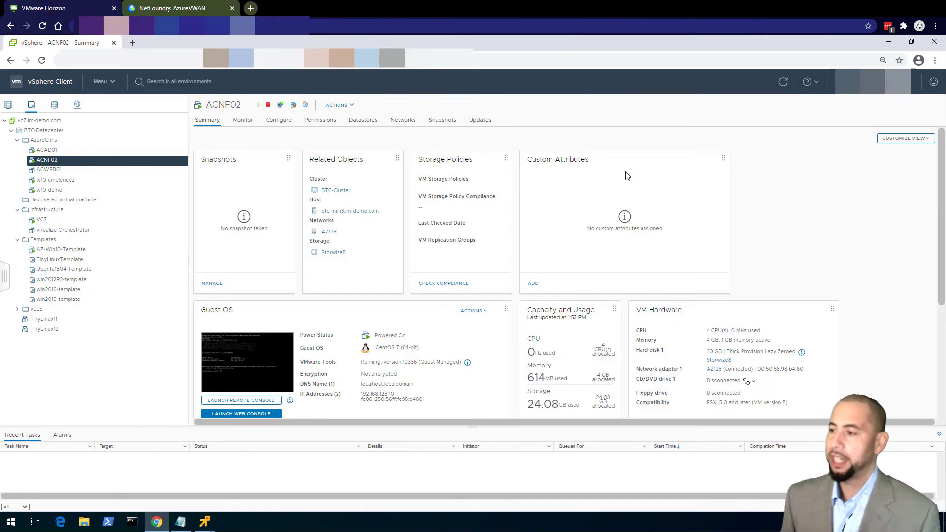
- Check the ACAD01 and ACNF02 VM summaries, then sign in to the ACAD01 remote console
click(42, 149)
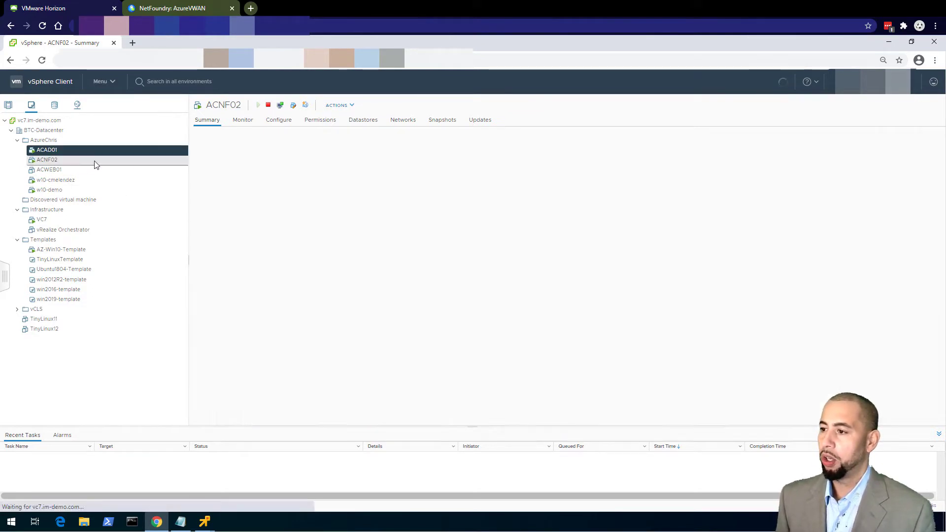
click(49, 161)
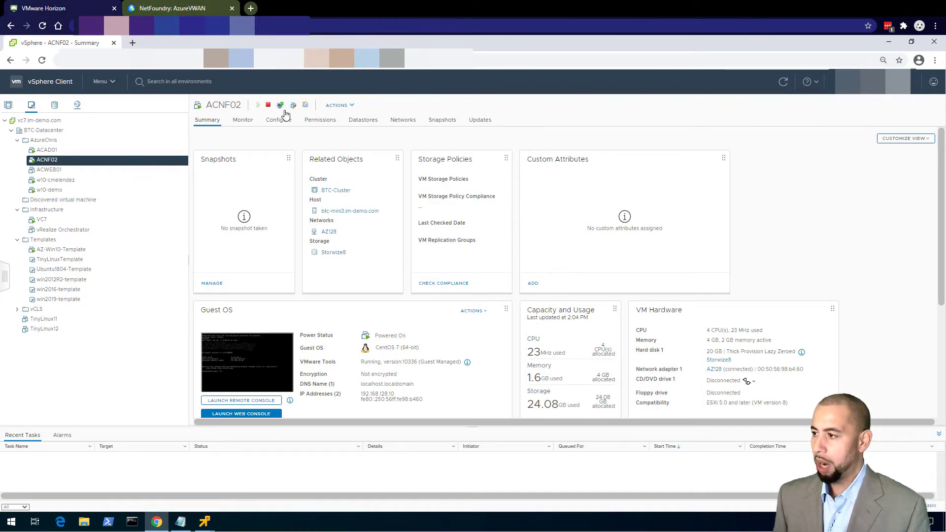
mouse_move(205, 521)
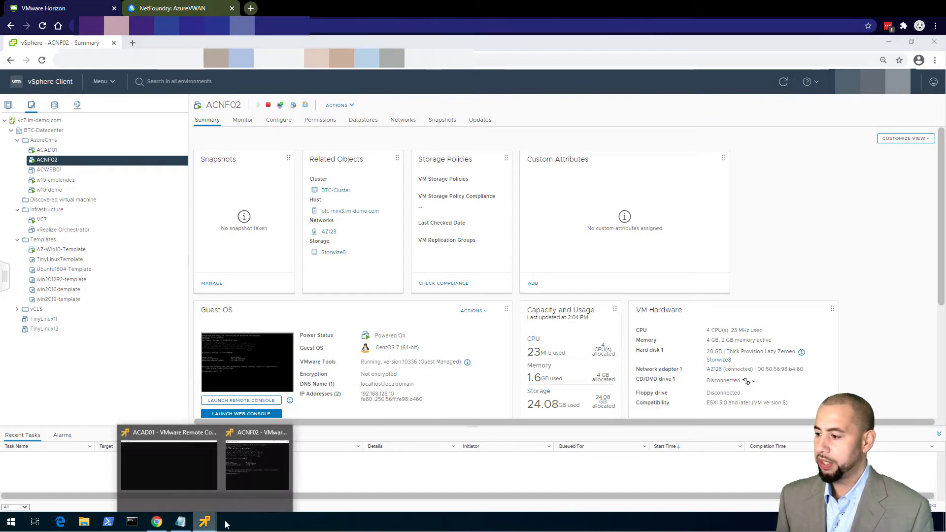
click(185, 464)
click(141, 70)
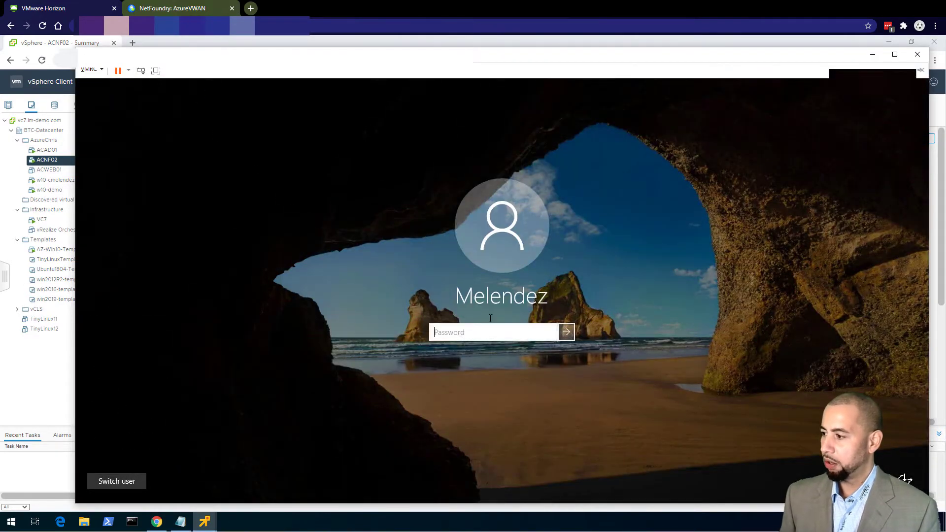
text(*******)
key(Return)
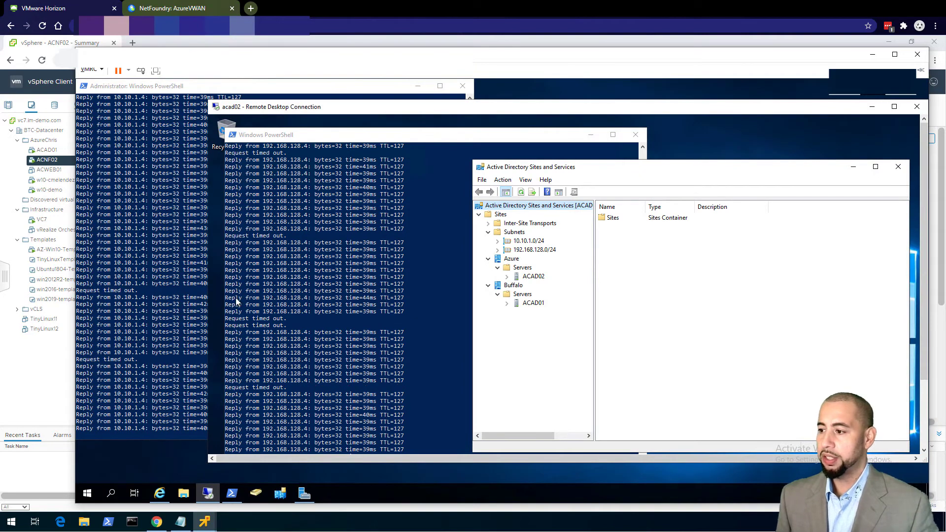
- Review the ping replies and the 192.168.128.0/24 subnet in AD Sites and Services, then minimize
click(139, 289)
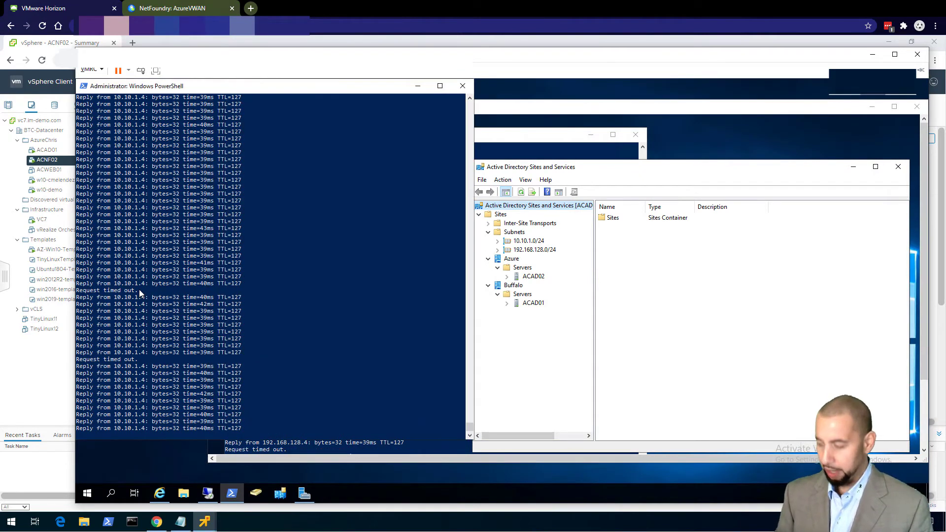
click(532, 135)
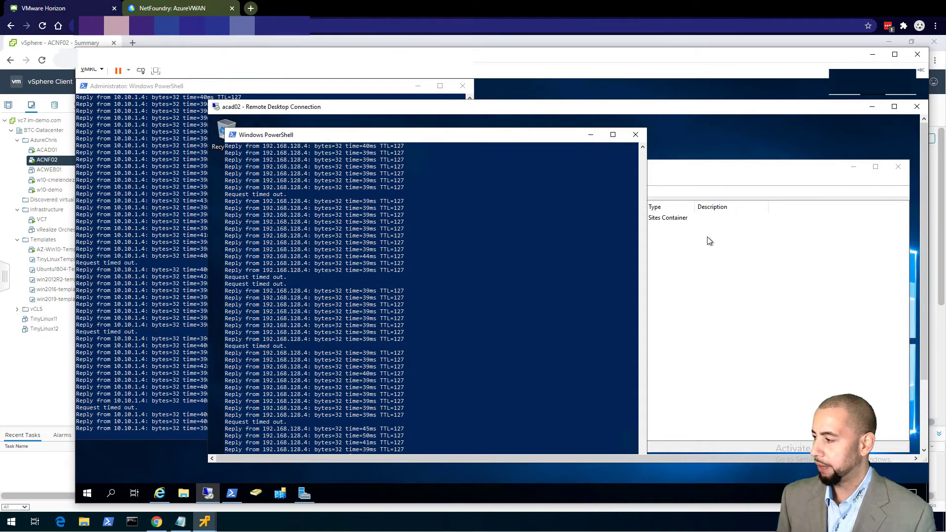
click(750, 173)
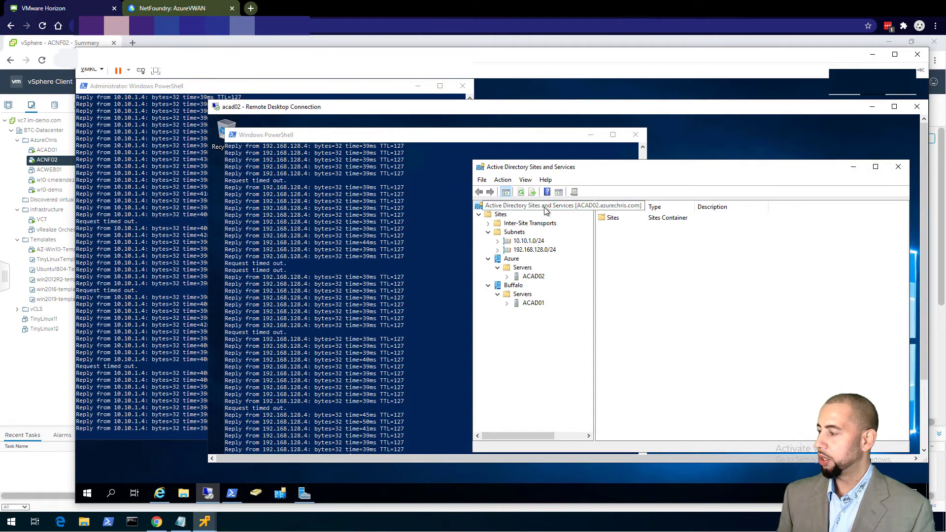
click(537, 250)
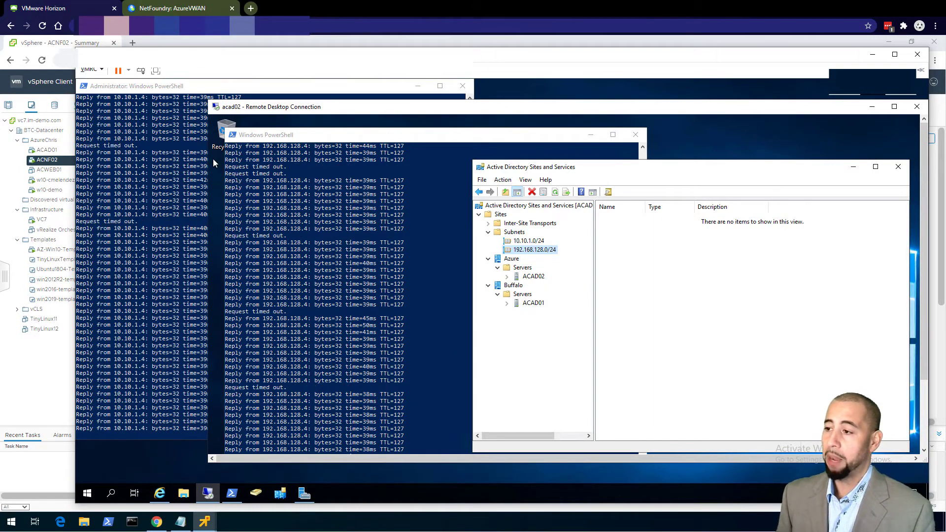
click(872, 55)
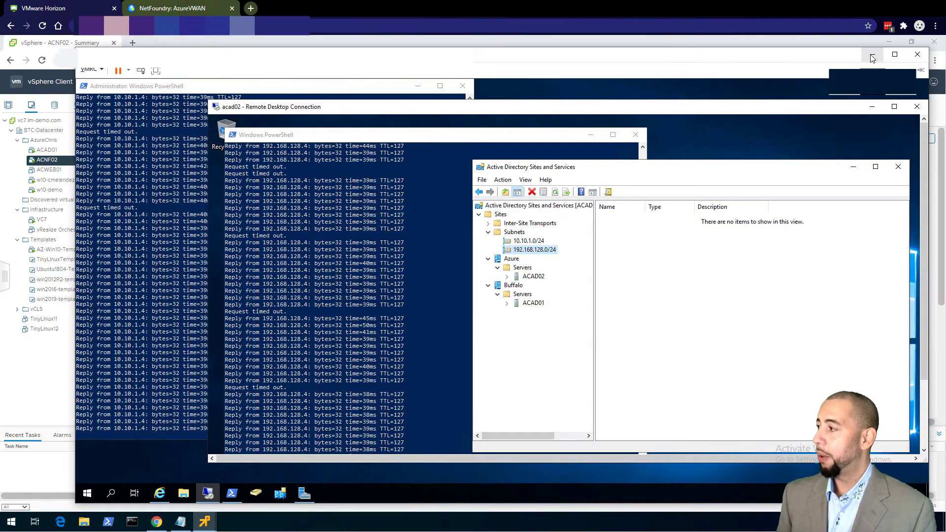
- View ACNF02's NetFoundry 6.1.0 gateway shell on LAN 192.168.128.0/24, then return to the NetFoundry dashboard
mouse_move(209, 522)
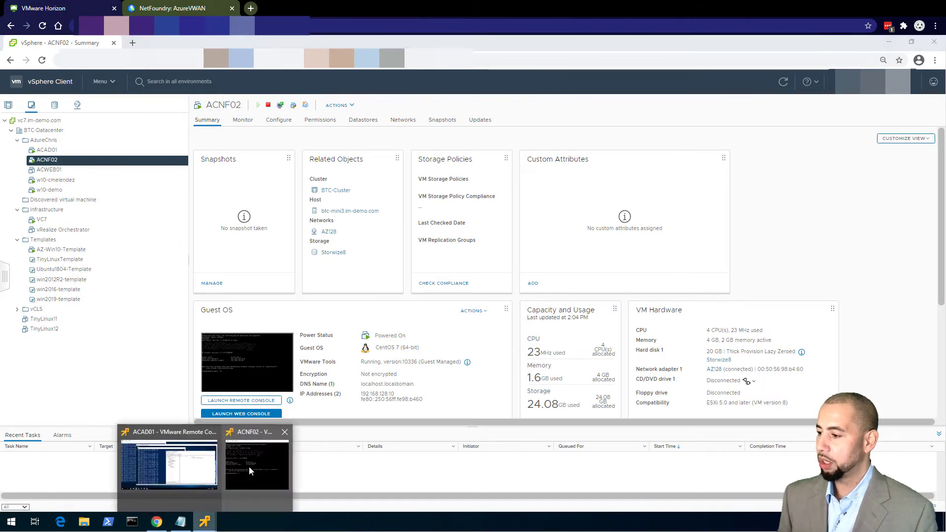
click(249, 467)
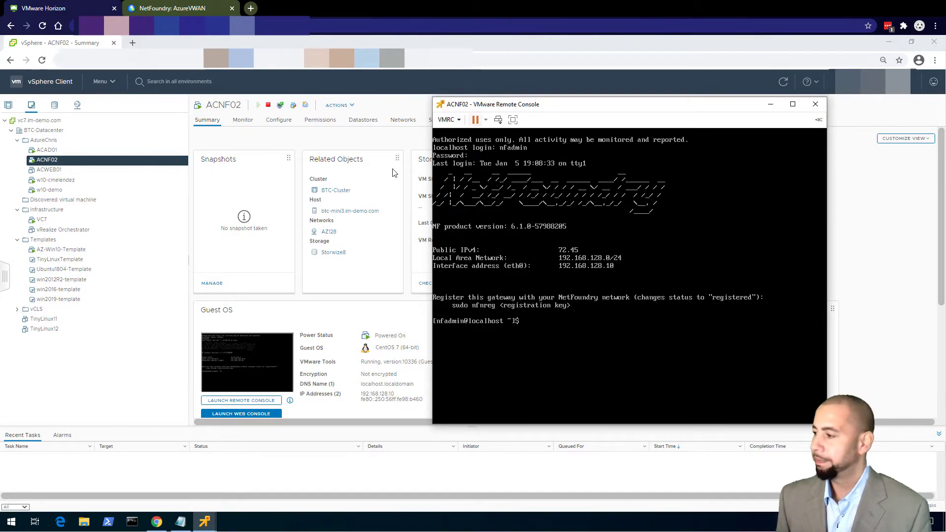
key(ctrl+Tab)
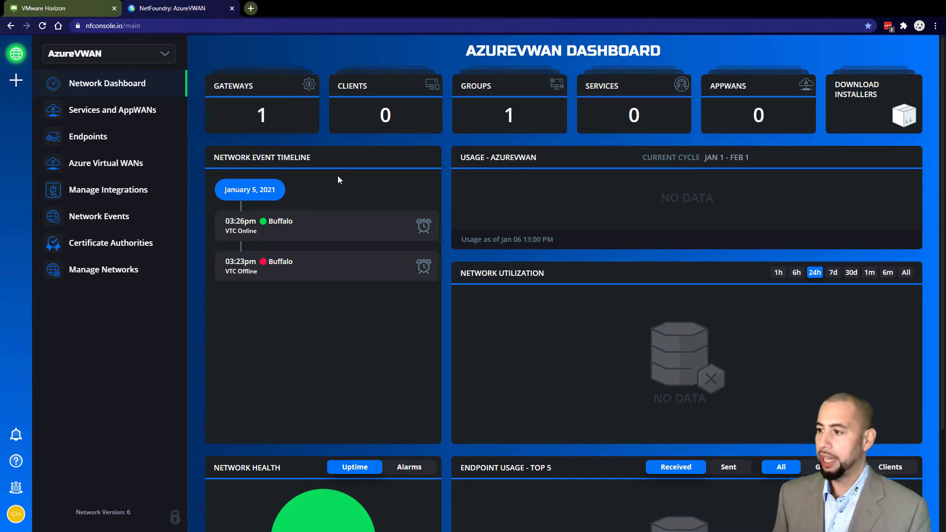
- Review the IMVWAN Azure Virtual WAN, then open the empty Manage Gateways page
click(112, 168)
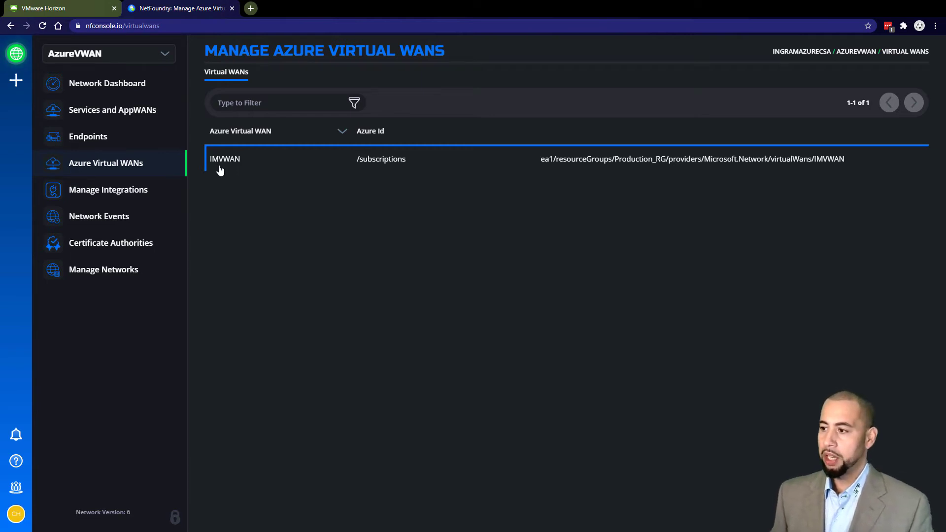
click(96, 144)
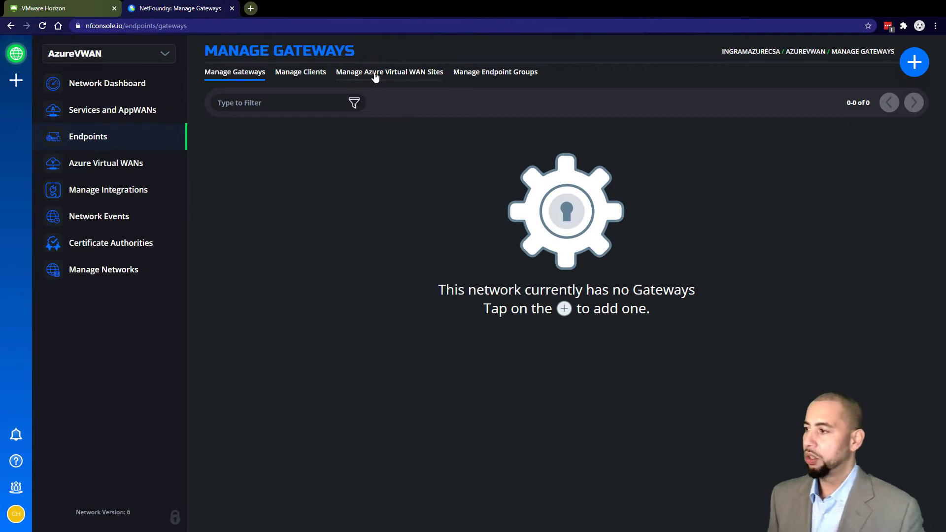
- Inspect the deployed Buffalo site's details, then begin creating a new Azure Virtual WAN site
click(409, 77)
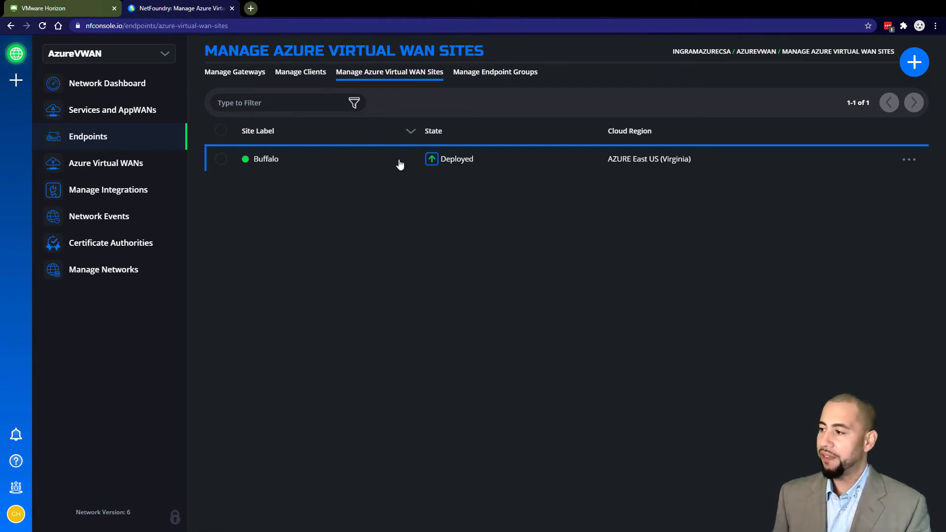
click(273, 161)
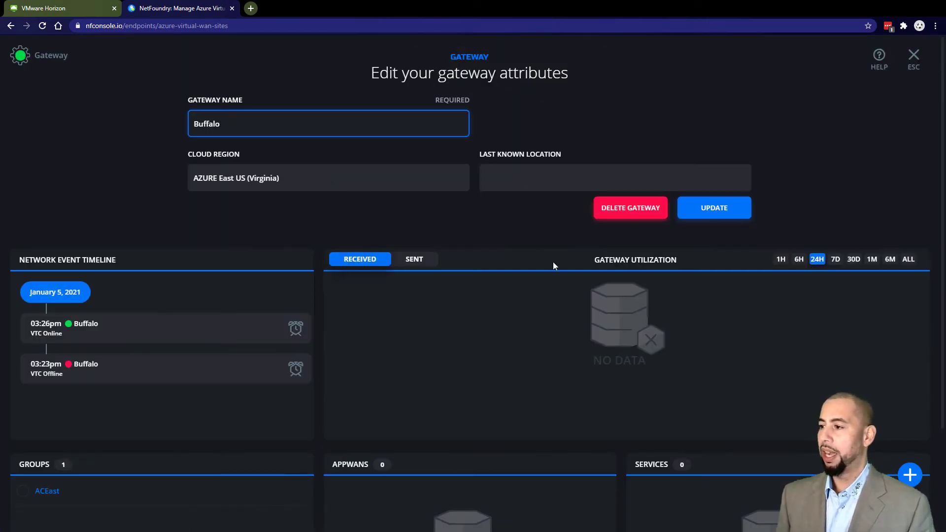
scroll(519, 360, down, 3)
scroll(439, 324, up, 3)
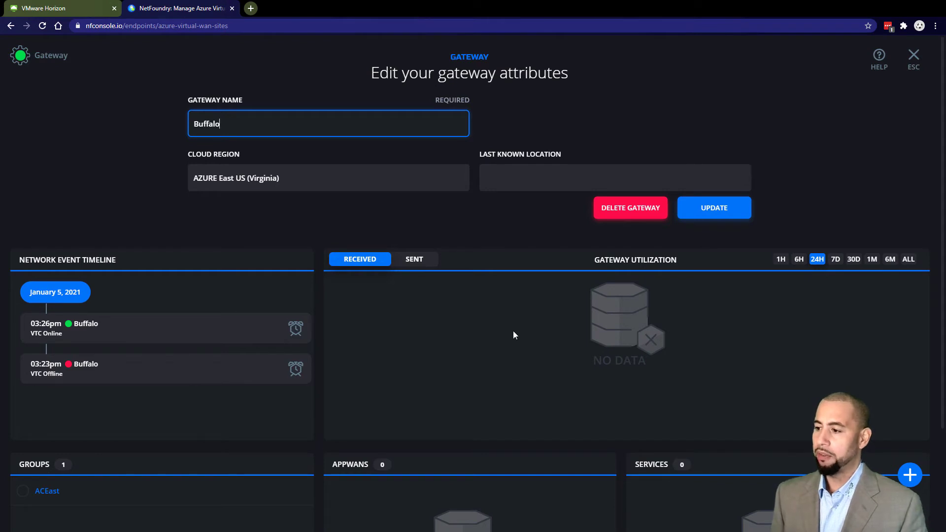
click(923, 60)
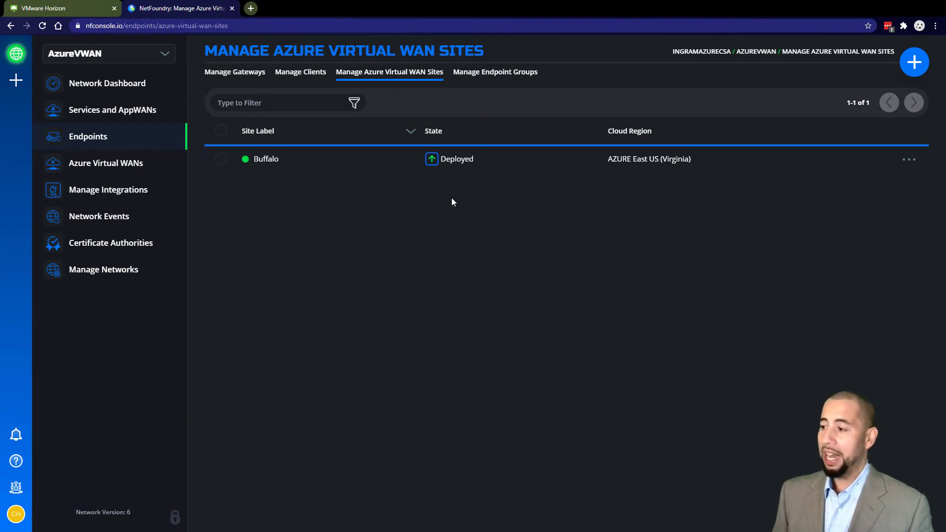
click(904, 62)
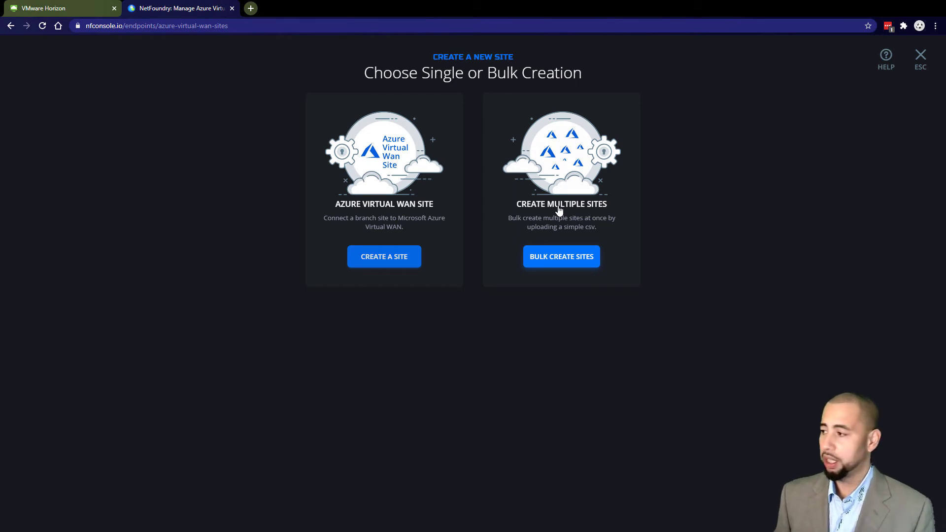
- Create a single site named Boston in East US (Virginia), resource group Production_RG, WAN IMVWAN
click(373, 265)
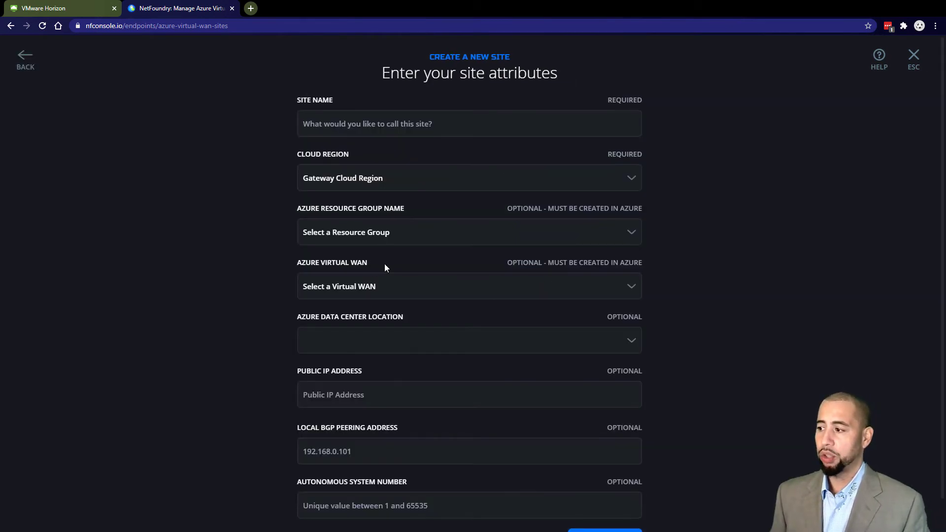
click(391, 126)
text(Boston)
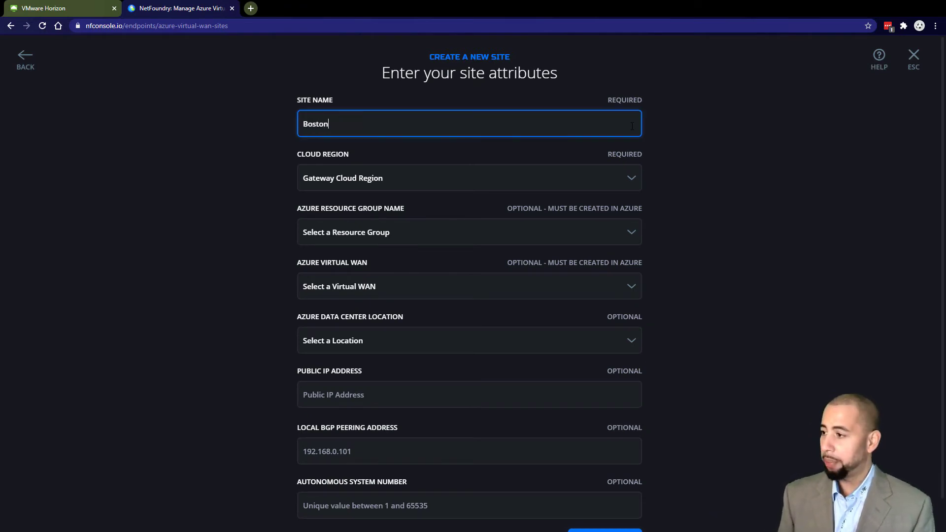
click(417, 178)
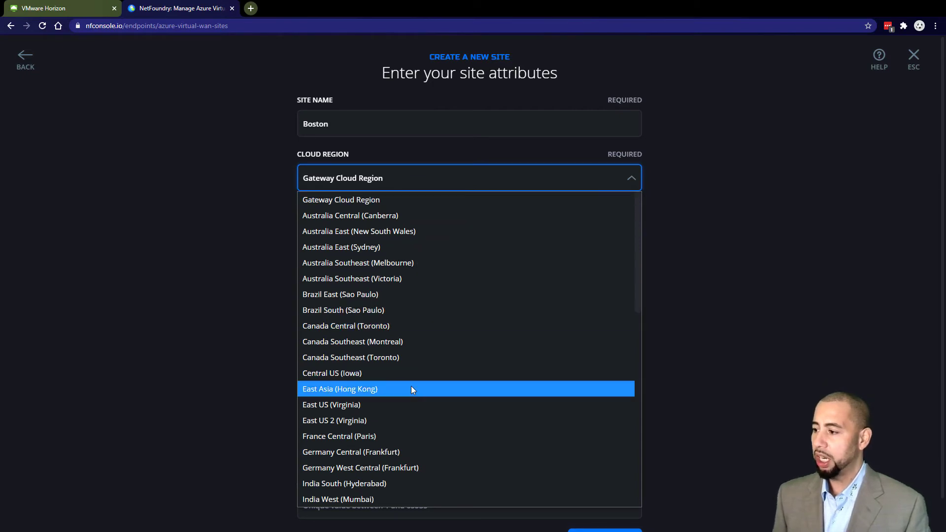
click(398, 405)
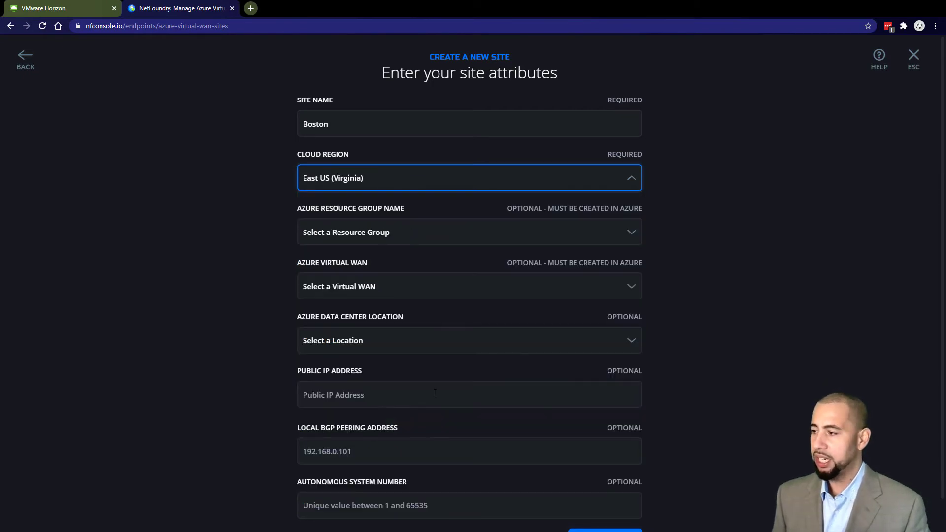
click(397, 228)
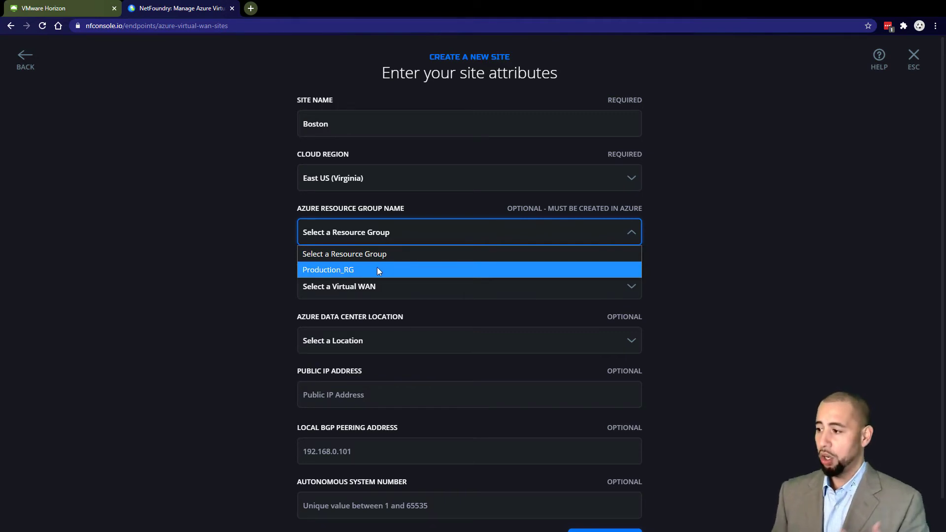
click(373, 270)
click(404, 295)
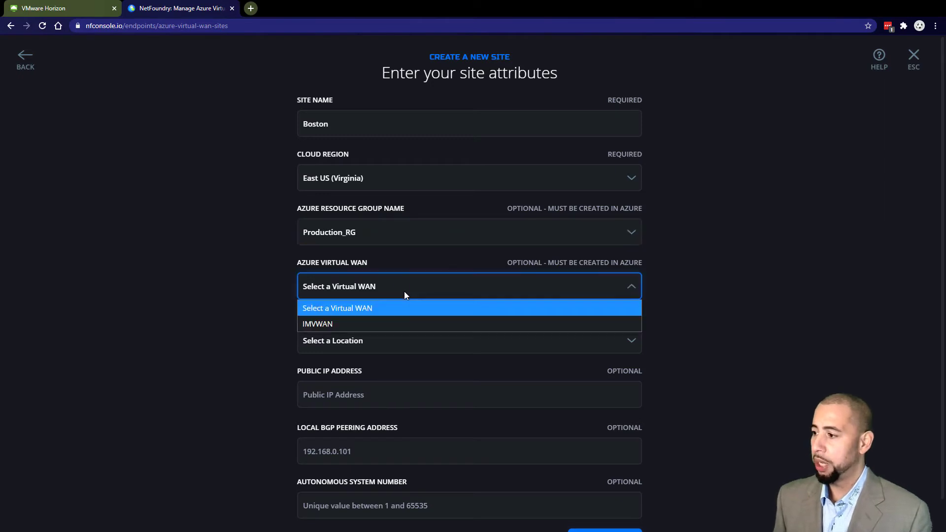
click(332, 323)
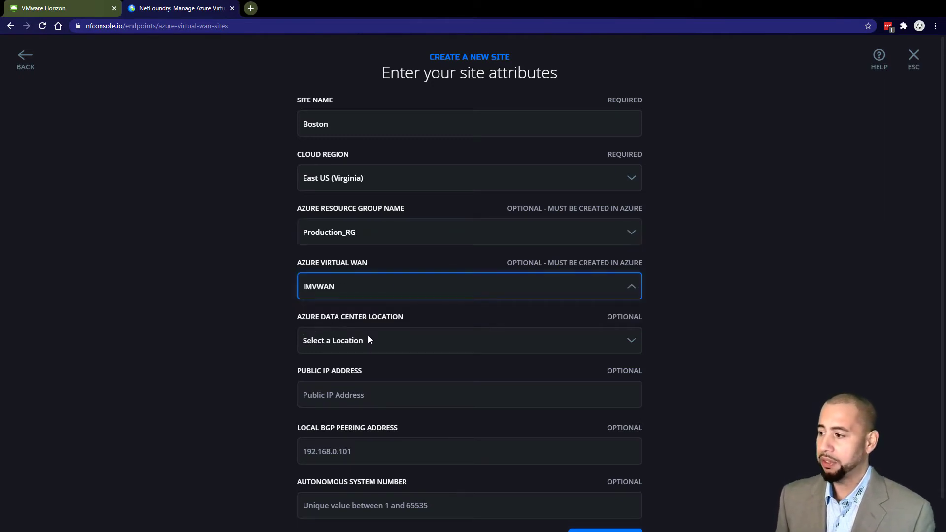
- Set location AZURE East US, paste the public IP, BGP peering 192.168.1.250, and create it
scroll(368, 339, down, 1)
click(353, 316)
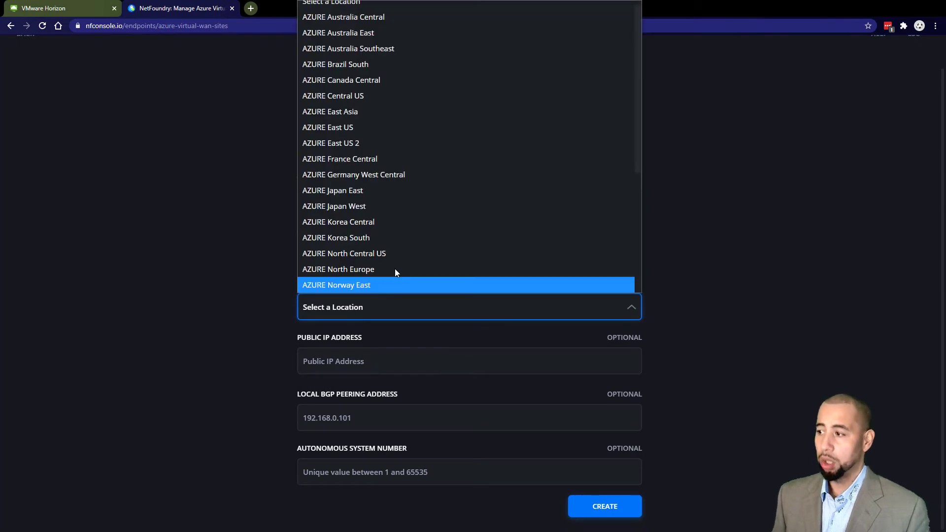
click(377, 129)
click(362, 360)
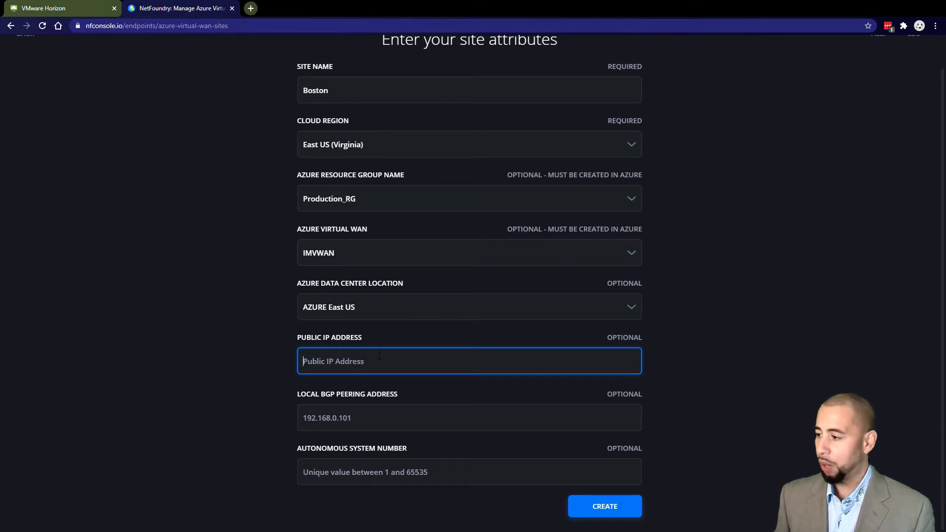
key(ctrl+v)
click(373, 420)
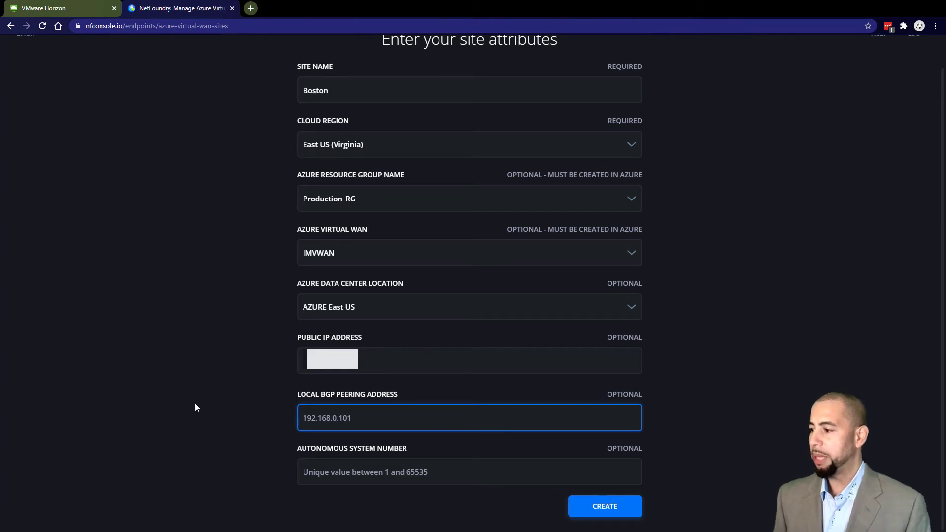
text(192)
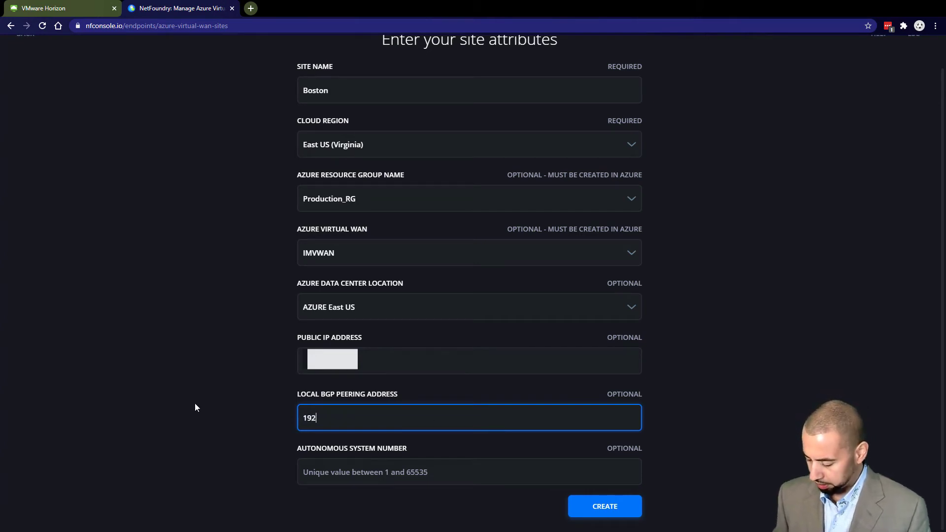
text(.168.1.)
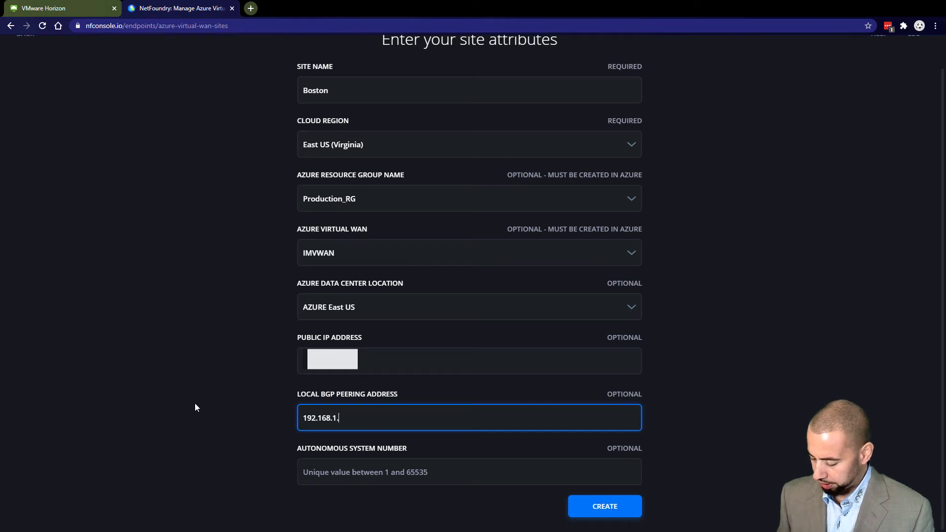
text(250)
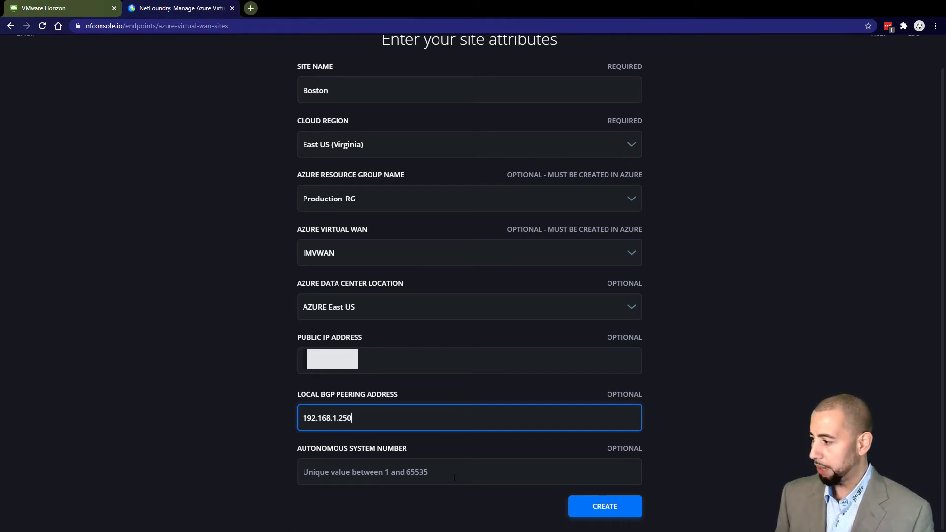
click(606, 506)
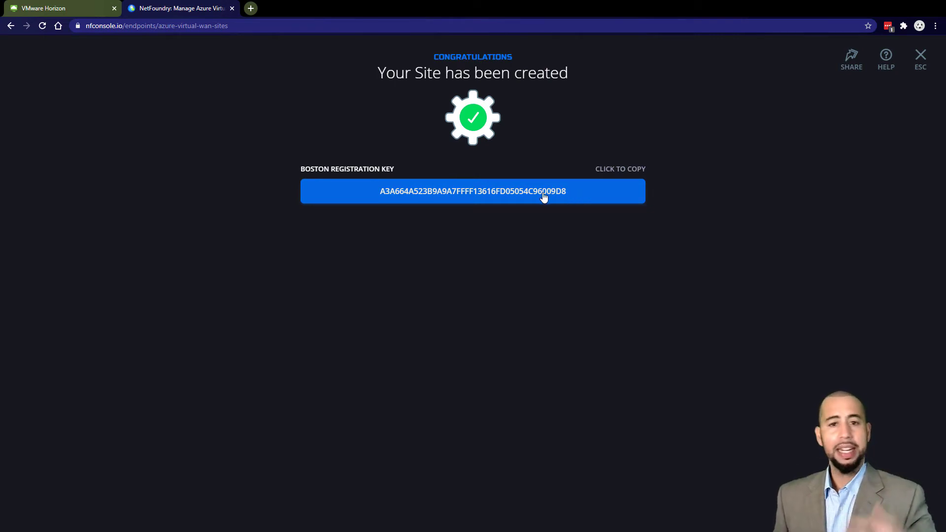
- Copy the Boston site's registration key and switch to the MARS Hyper-V session
click(488, 195)
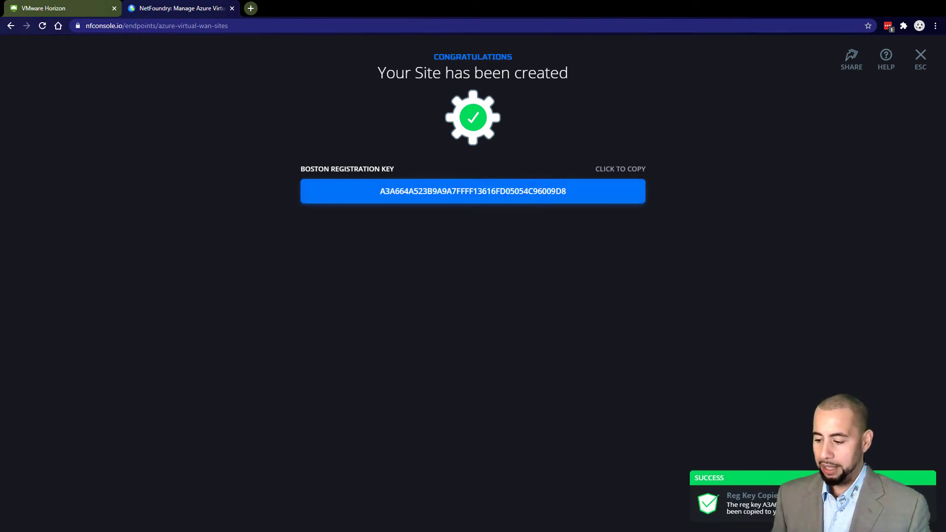
key(alt+Tab)
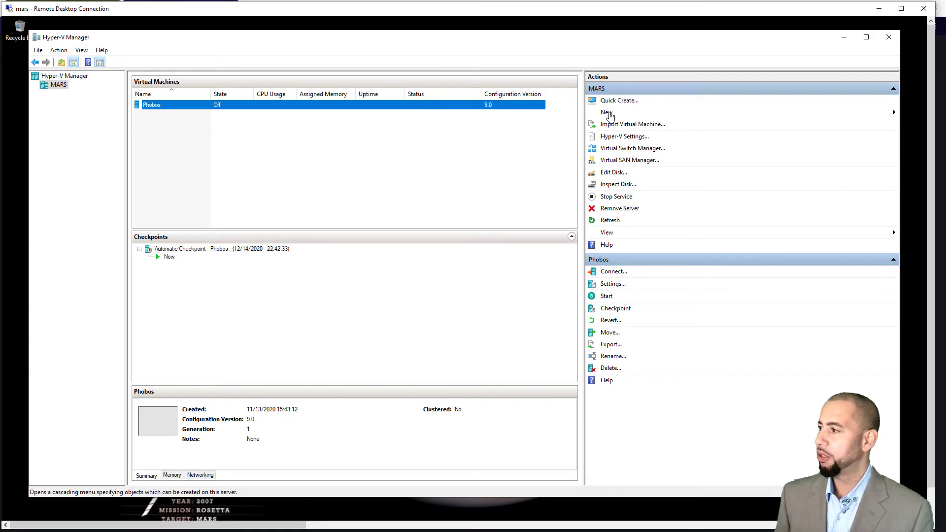
- Start a new Generation 1 VM named ACNF01 connected to the External network
click(610, 114)
click(897, 113)
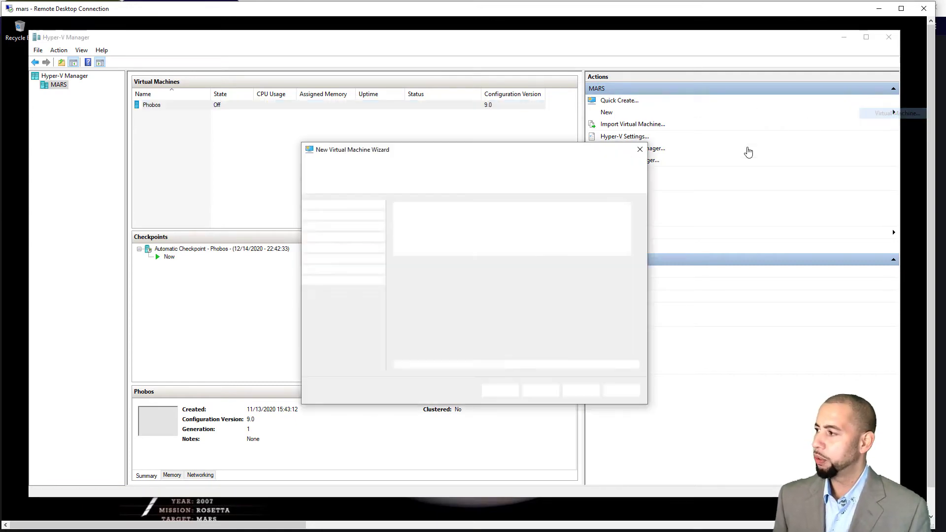
click(547, 393)
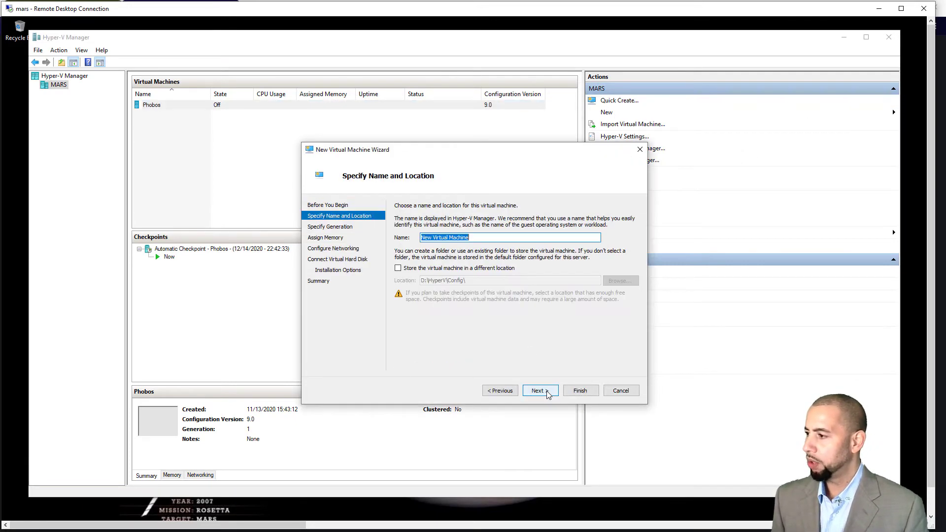
text(ACNF01)
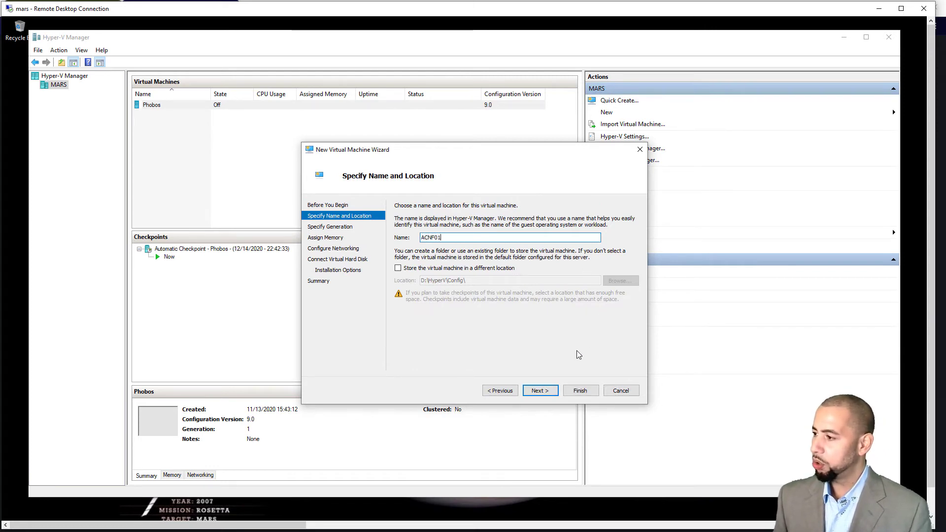
click(540, 393)
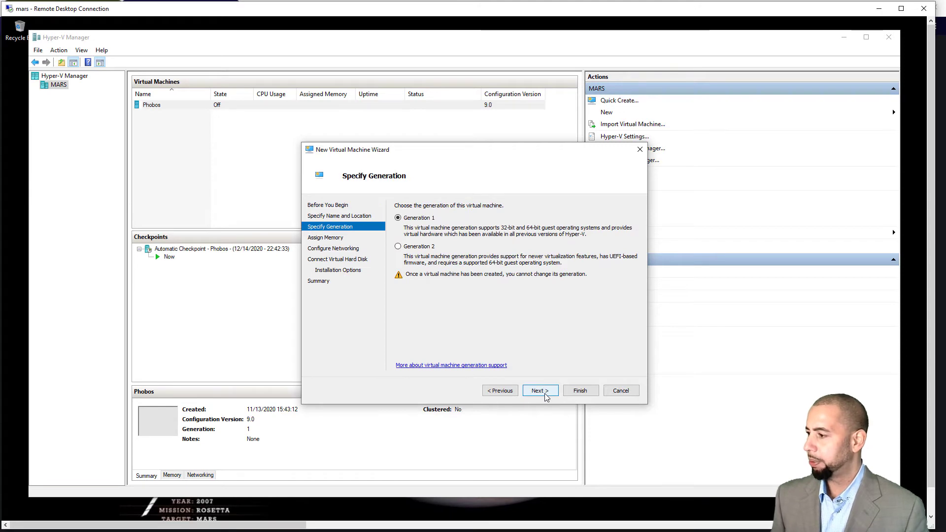
click(544, 394)
click(543, 391)
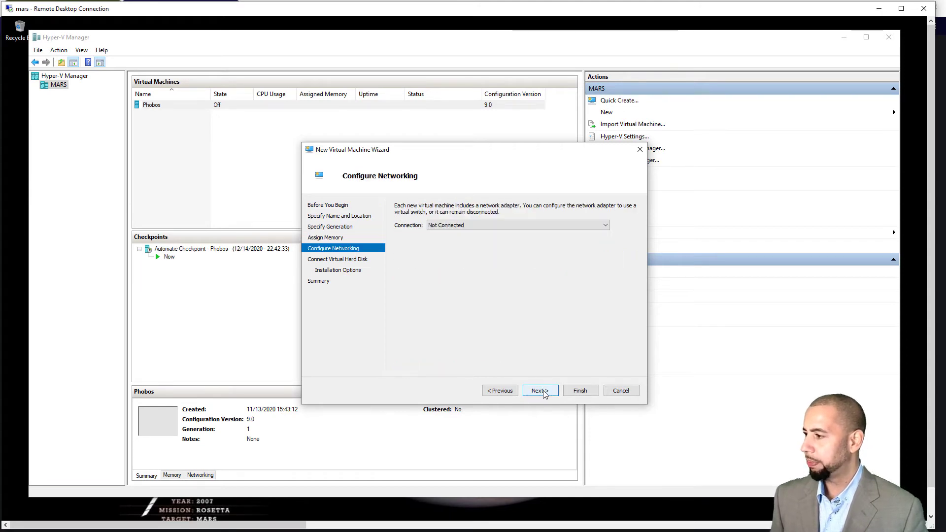
click(556, 225)
click(481, 242)
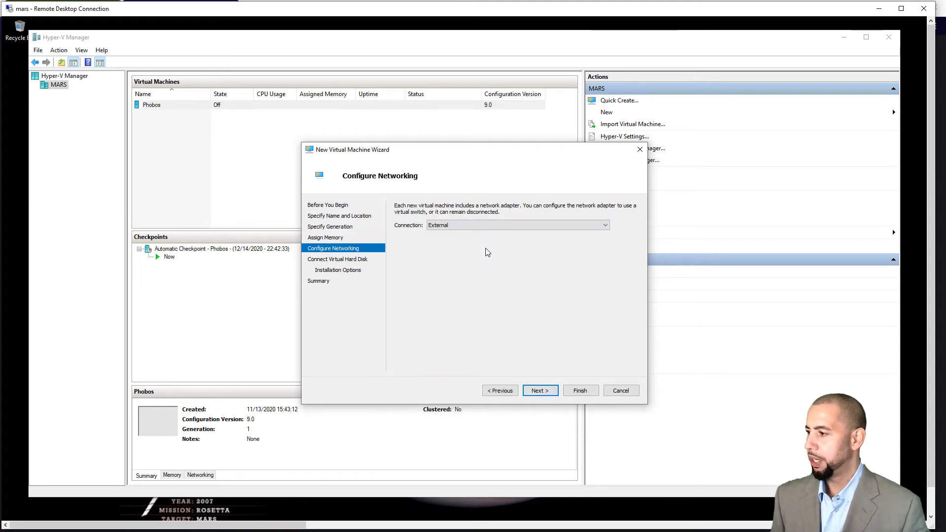
- Attach the existing NetFoundry .vhd from NFN_VCPE_HYPERV and finish creating ACNF01
click(540, 391)
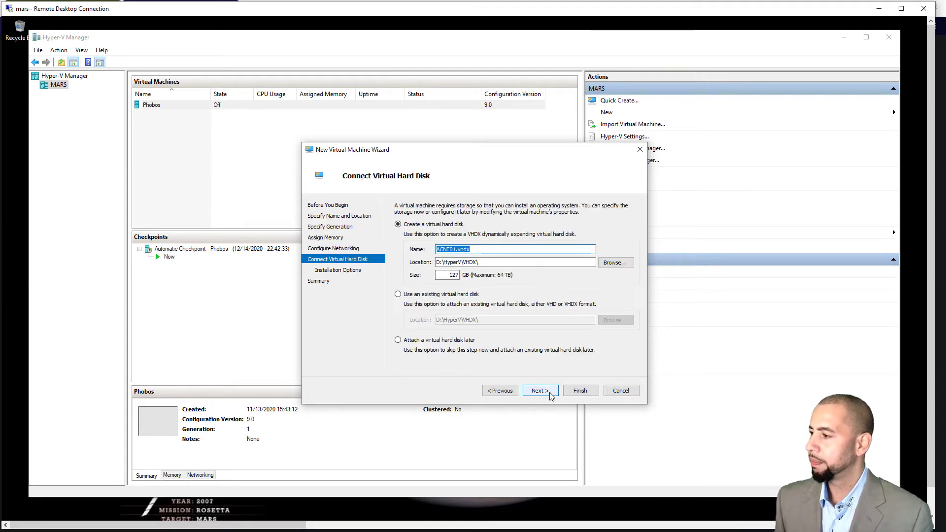
click(423, 295)
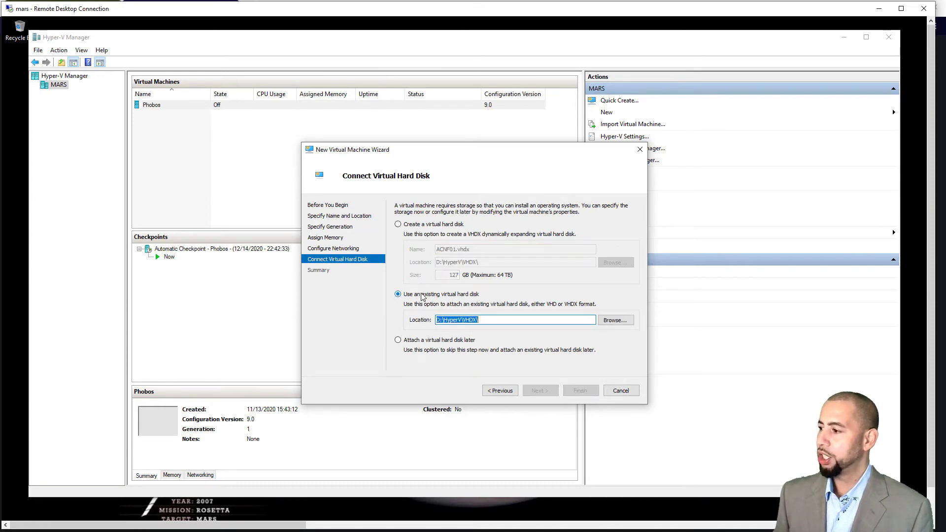
click(615, 321)
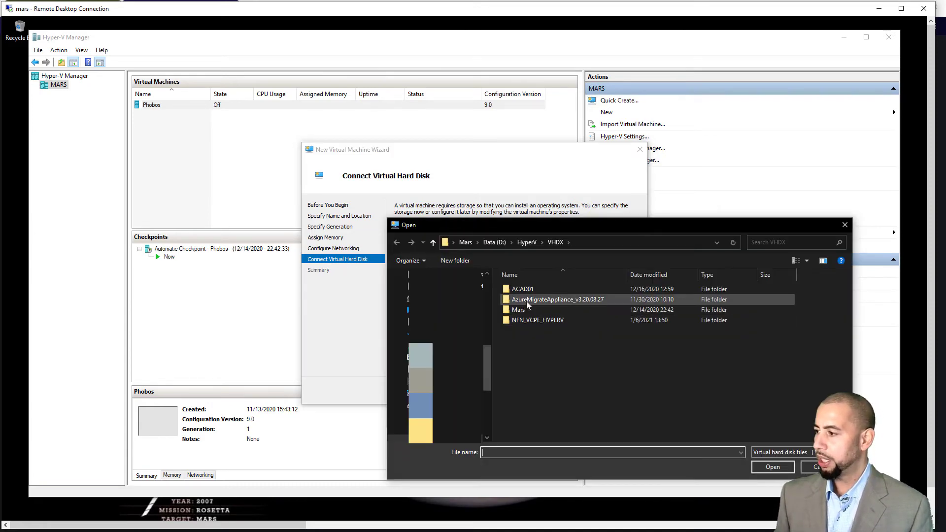
double_click(547, 320)
double_click(544, 290)
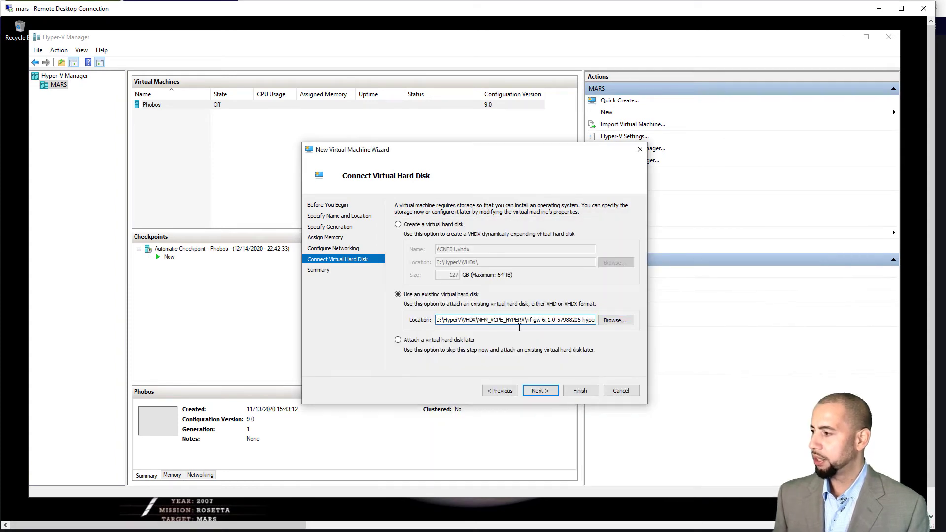
click(540, 391)
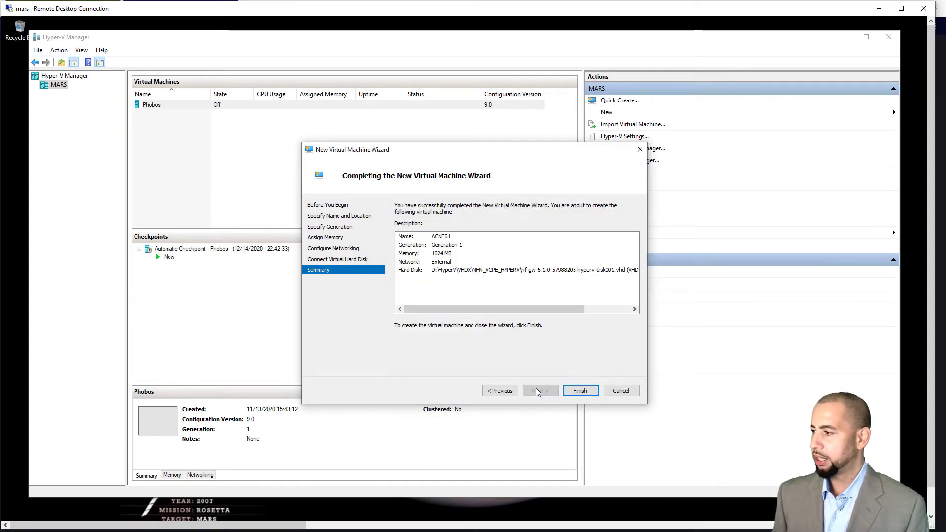
click(564, 392)
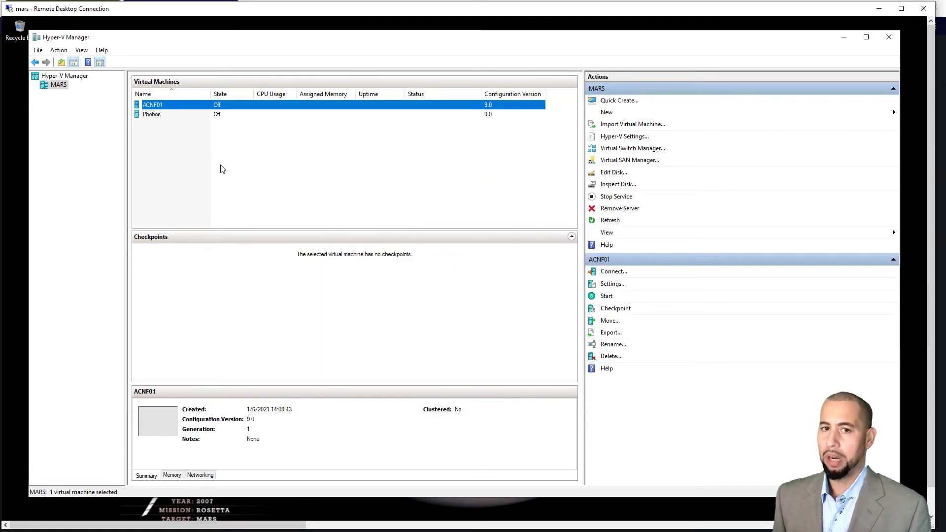
- Connect to ACNF01's console, power it on, and move the window up and right
right_click(166, 108)
click(195, 112)
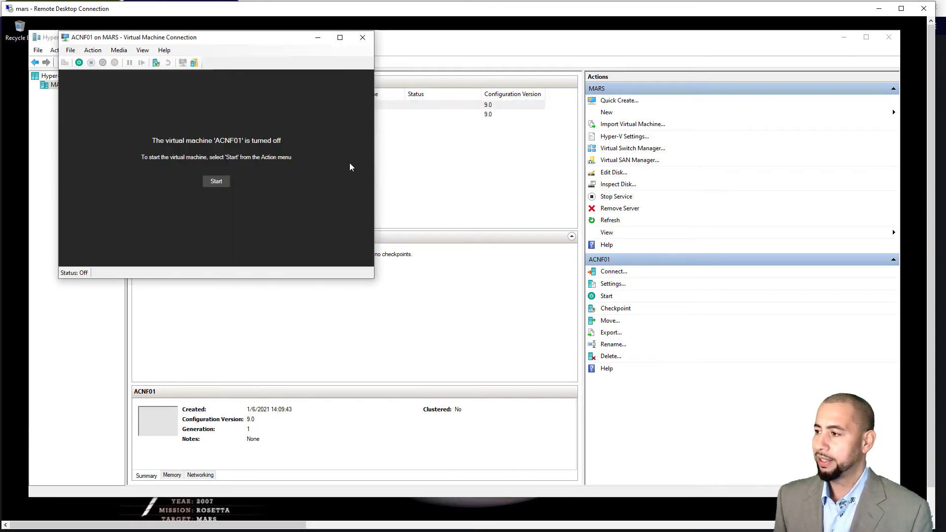
click(215, 183)
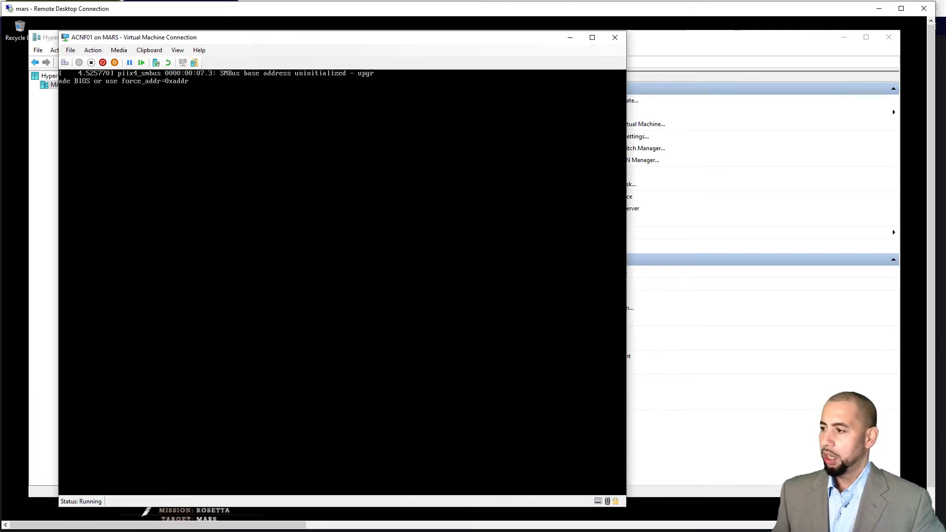
drag(401, 40, 412, 35)
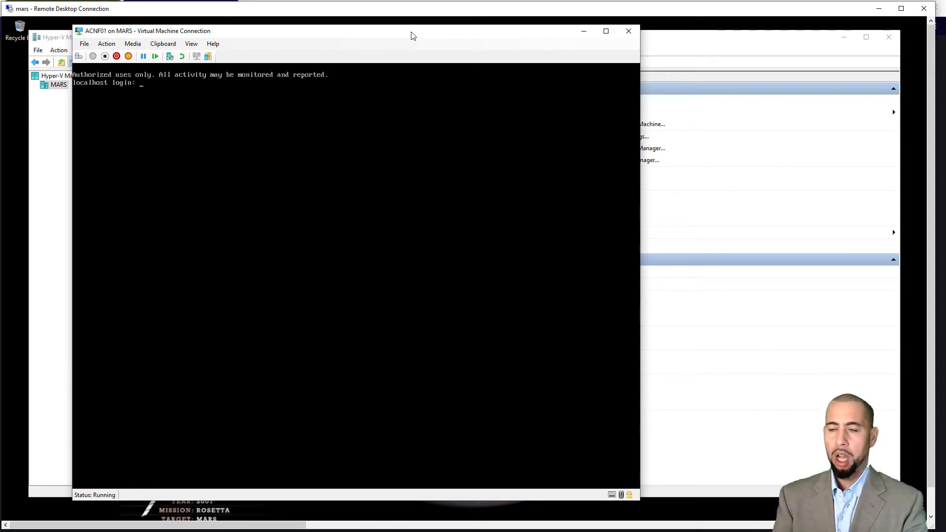
- Log in to ACNF01's shell with the admin account after retrying the login name
text(fadmin)
key(Return)
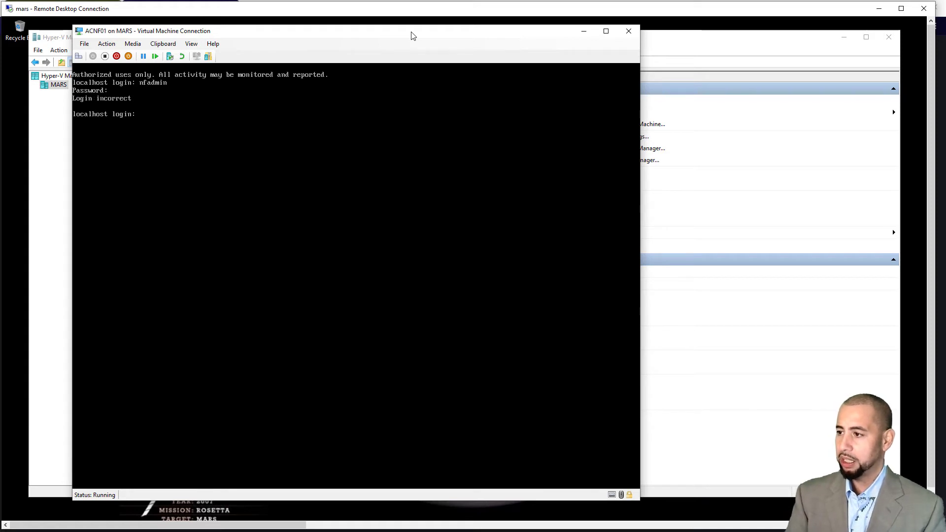
text(nfadmin)
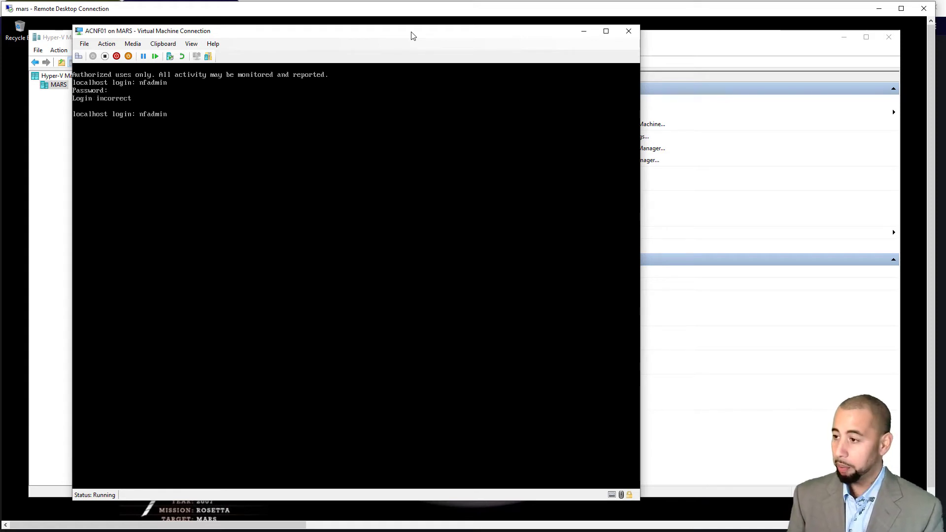
key(Return)
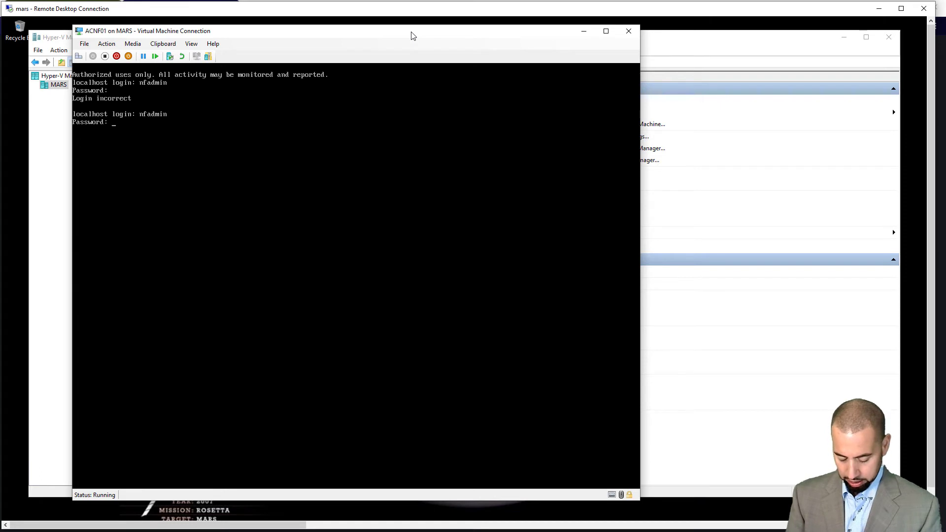
key(Return)
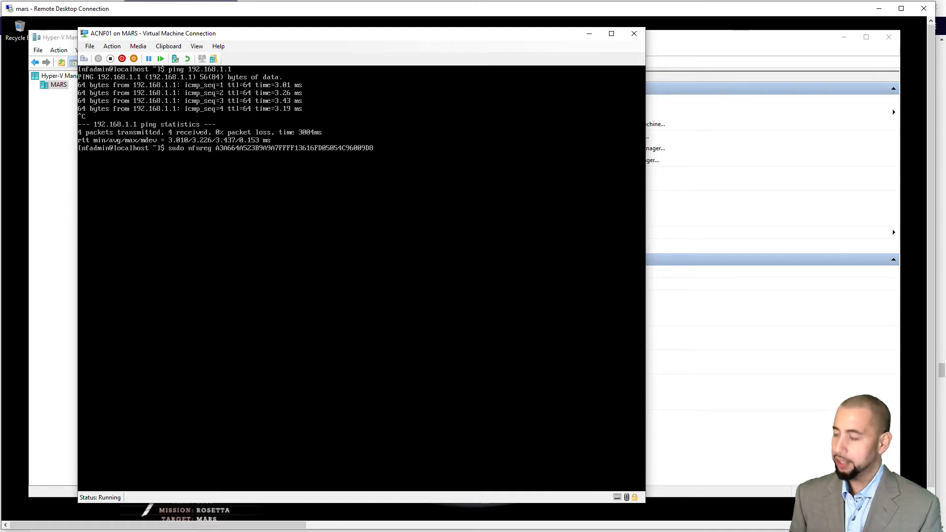
- Run the sudo nfnreg command with the Boston key until ACNF01 reports 'Registration complete'
key(Return)
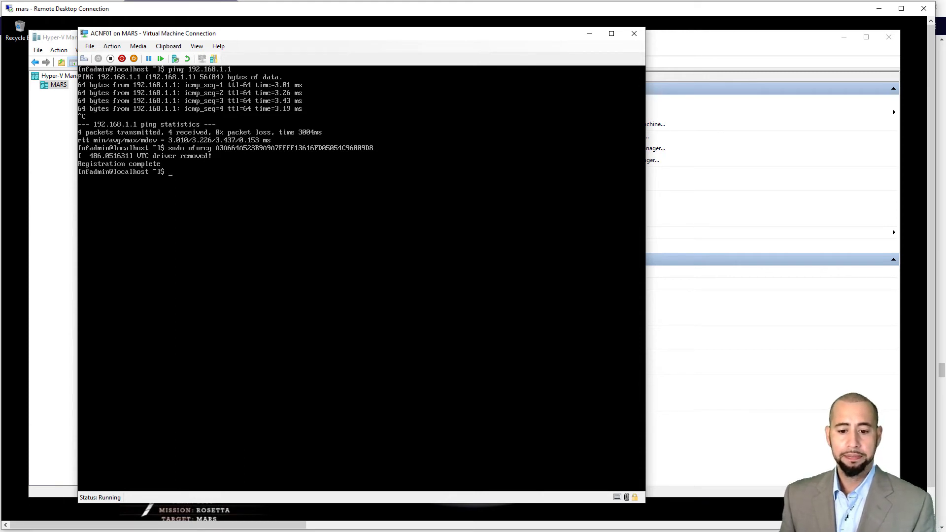
- Check ACNF01's dvn service status with 'sudo systemctl status dvn'
text(sudo systemctl status dvn)
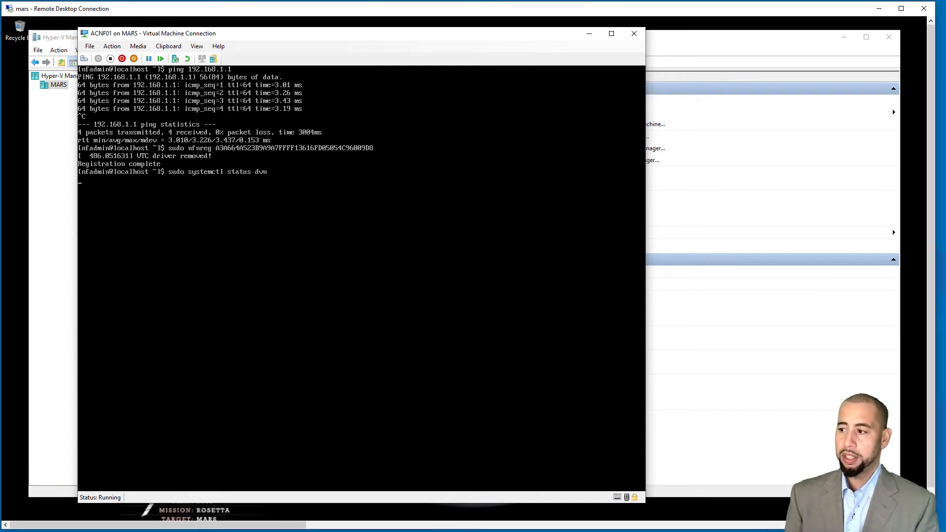
key(Return)
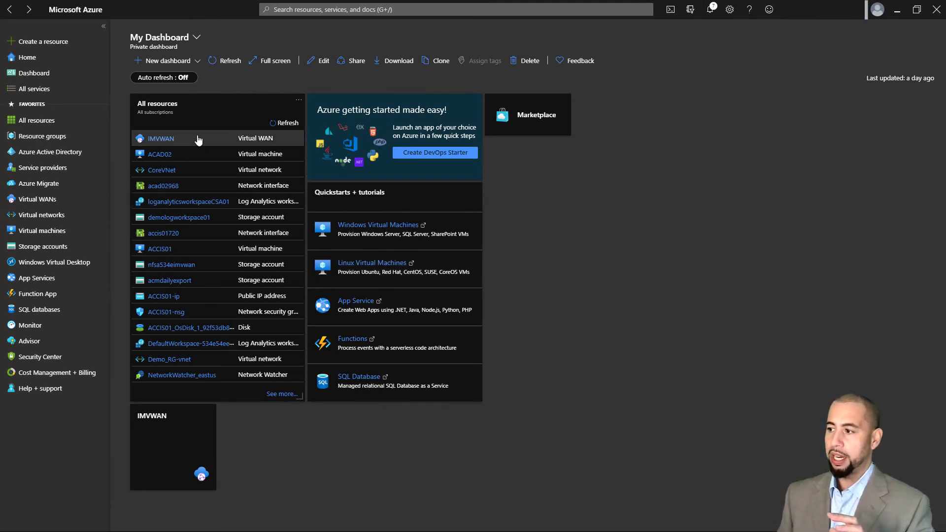
- Open the IMVWAN virtual WAN overview, showing HUB_East Succeeded with 1 VPN site
click(48, 200)
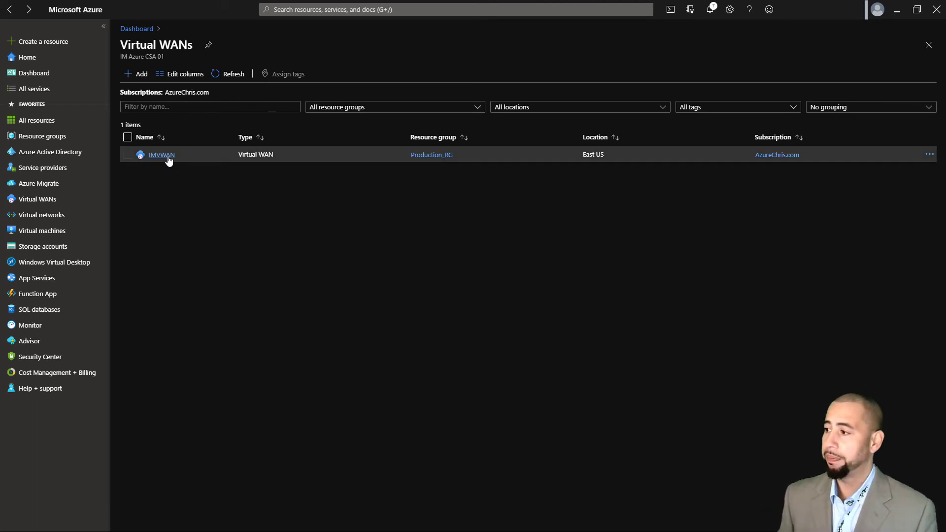
click(167, 156)
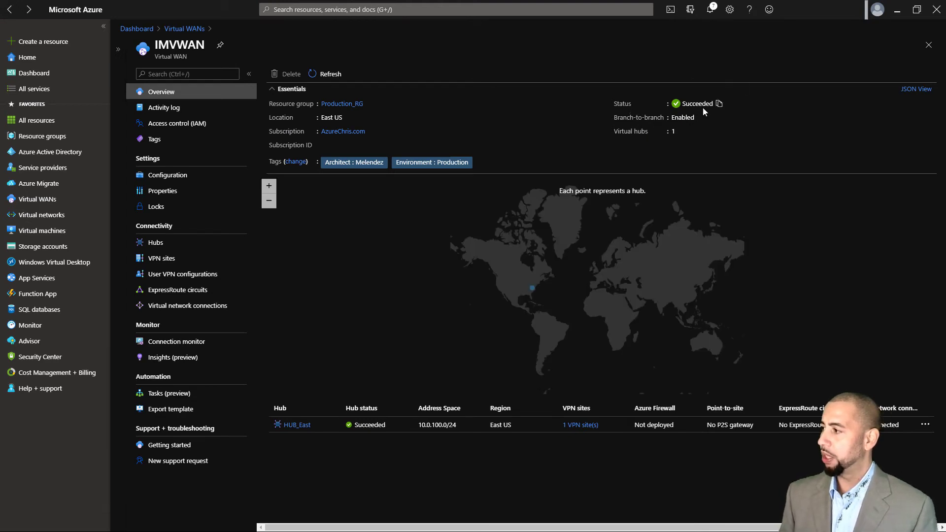
mouse_move(532, 288)
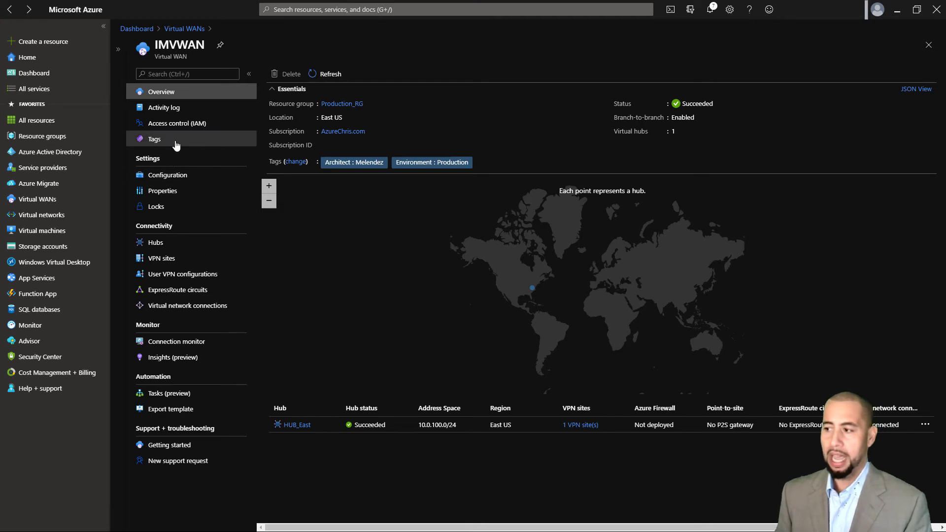
- Review IMVWAN's Configuration, then list its hubs with HUB_East in East US at 10.0.100.0/24
click(183, 179)
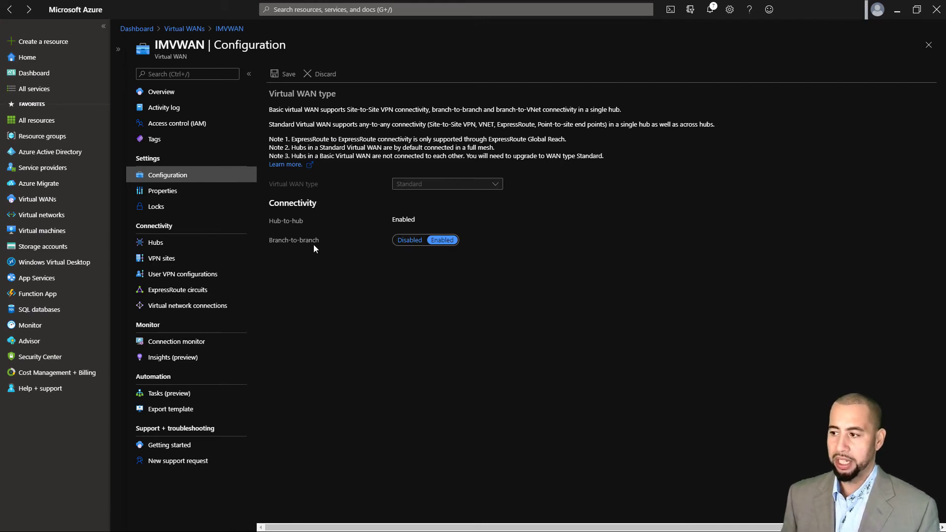
click(167, 244)
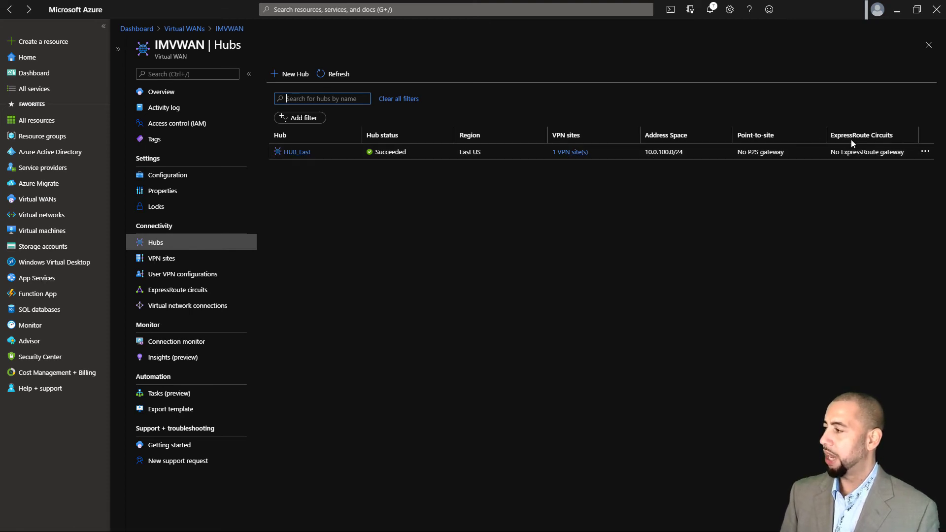
- Glance at HUB_East's actions menu, then list IMVWAN's VPN sites with Buffalo Provisioned
click(925, 153)
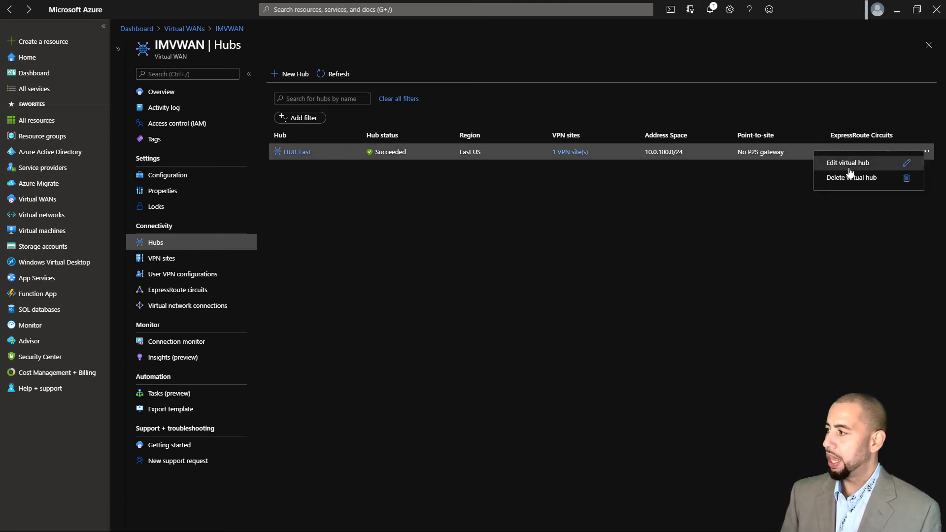
click(495, 282)
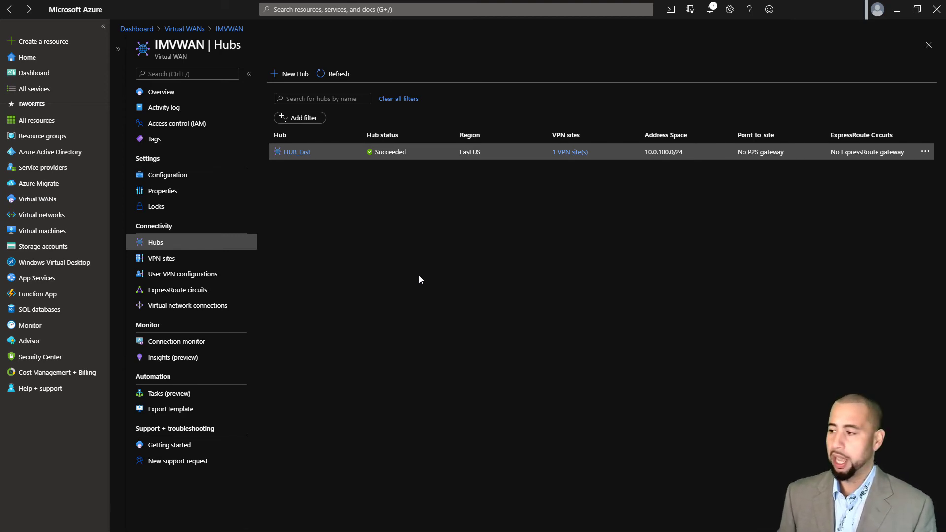
click(184, 265)
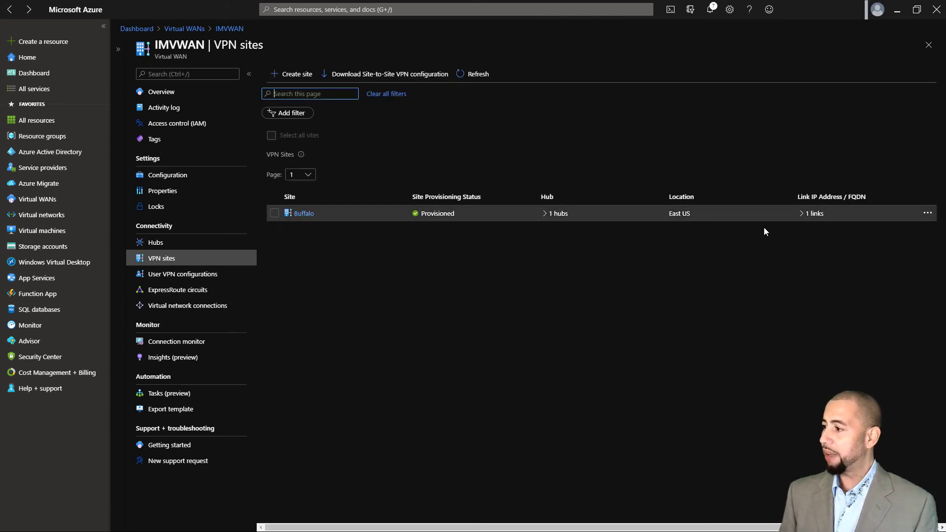
- Expand Buffalo's hub entry to confirm HUB_East, then show IMVWAN's virtual network connections
click(545, 214)
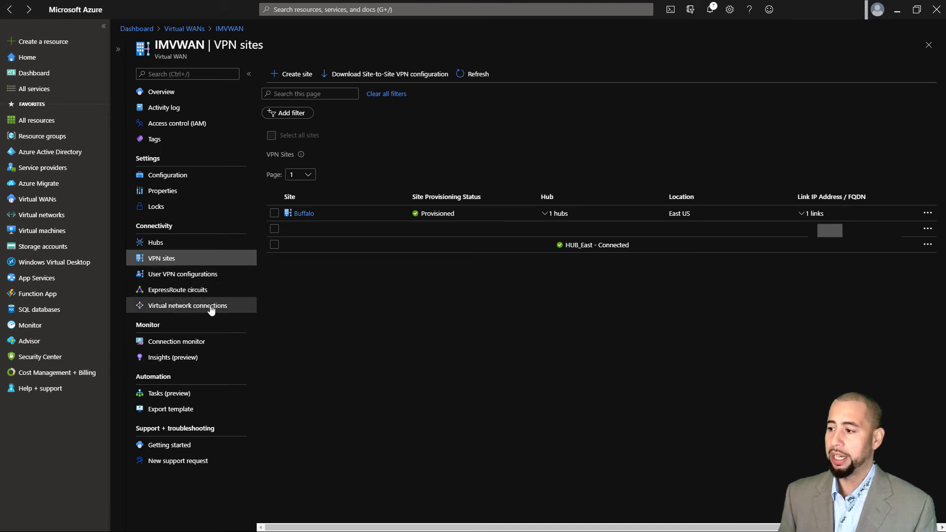
click(194, 307)
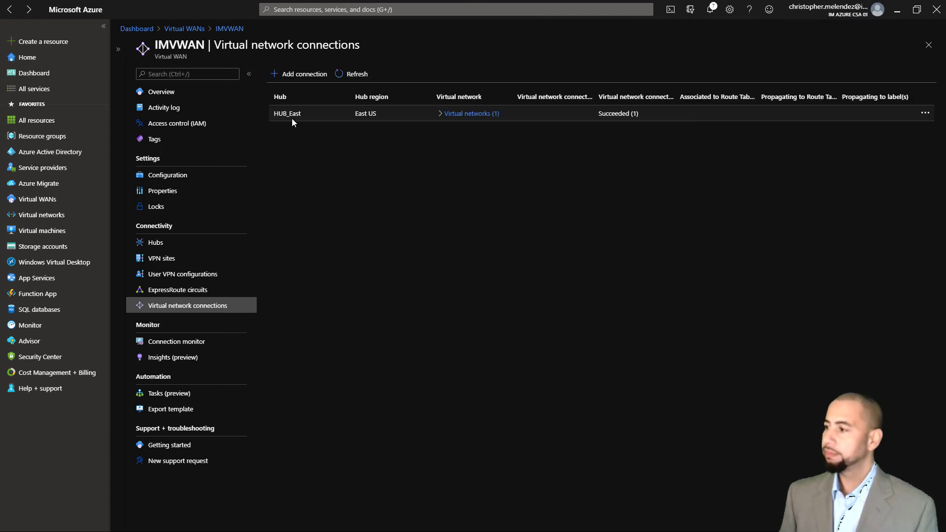
- Inspect HUB_East's CoreVNet connection Azure2Boston, then return to NetFoundry's Azure Virtual WAN sites list
click(442, 117)
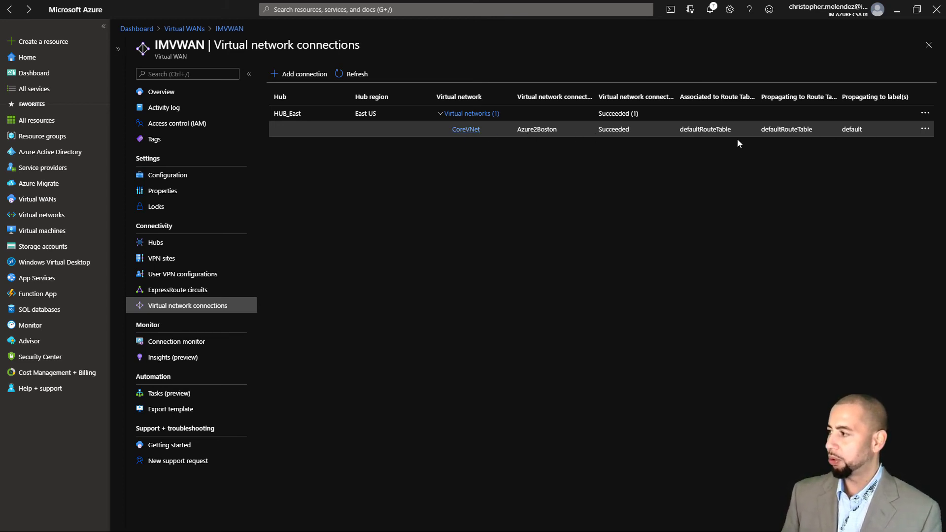
drag(514, 129, 582, 127)
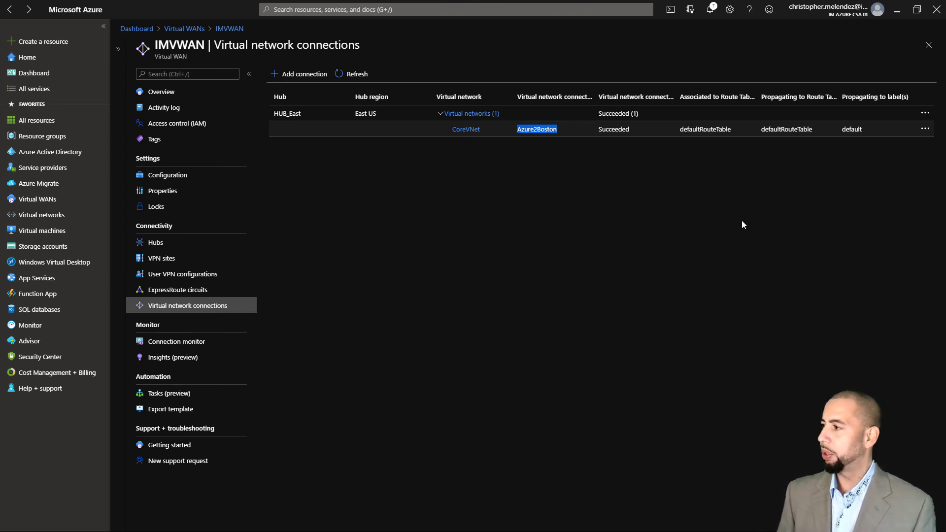
click(926, 130)
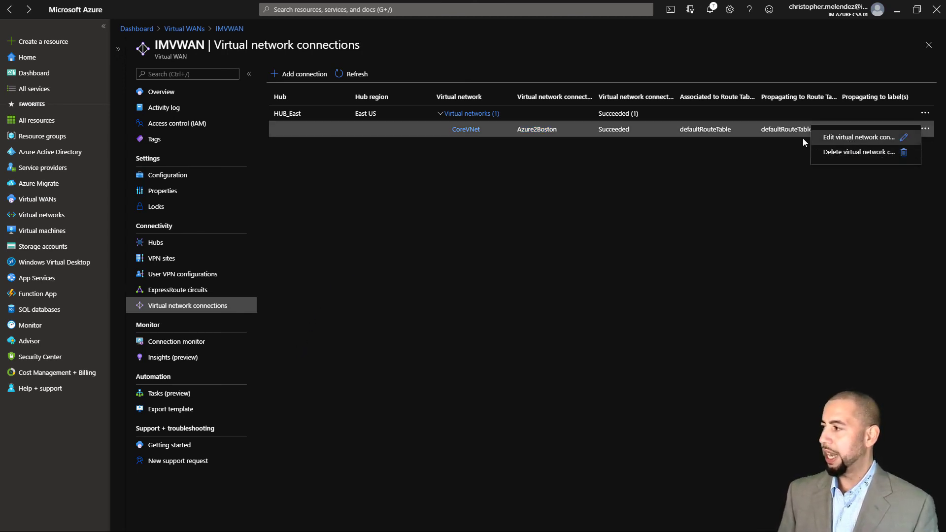
click(429, 275)
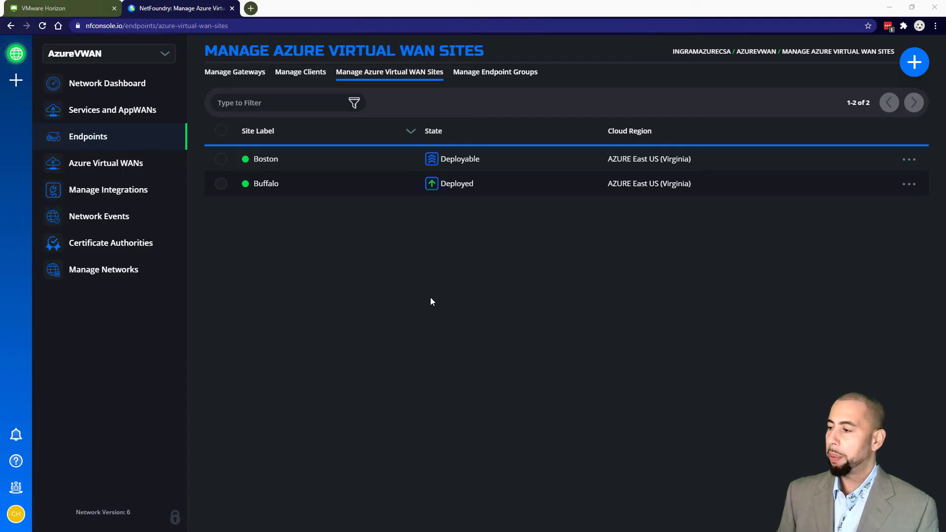
click(431, 301)
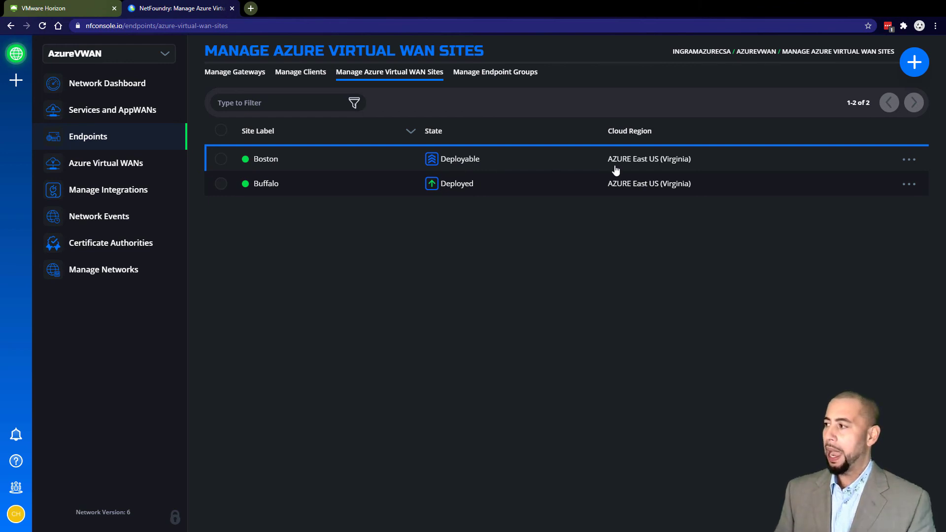
- Select the Boston site and choose Deploy to Azure from the actions menu
click(221, 159)
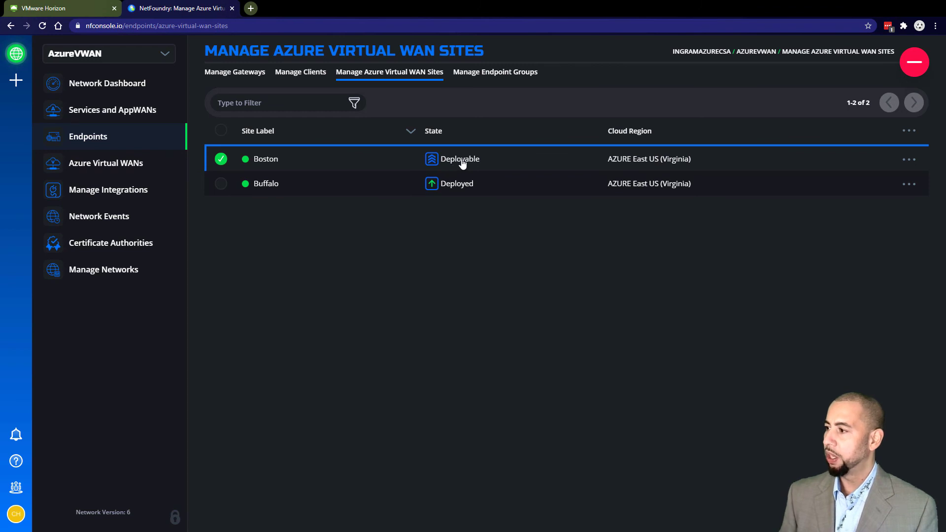
click(911, 133)
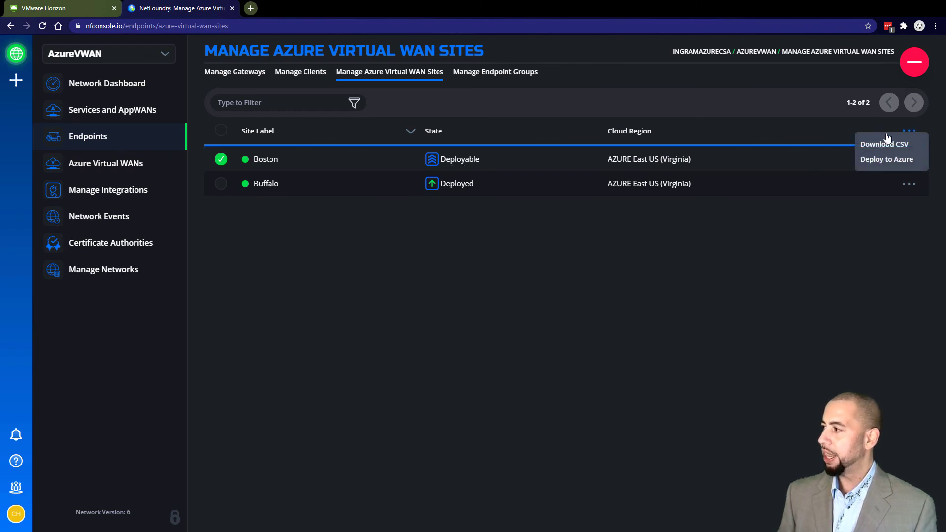
click(893, 160)
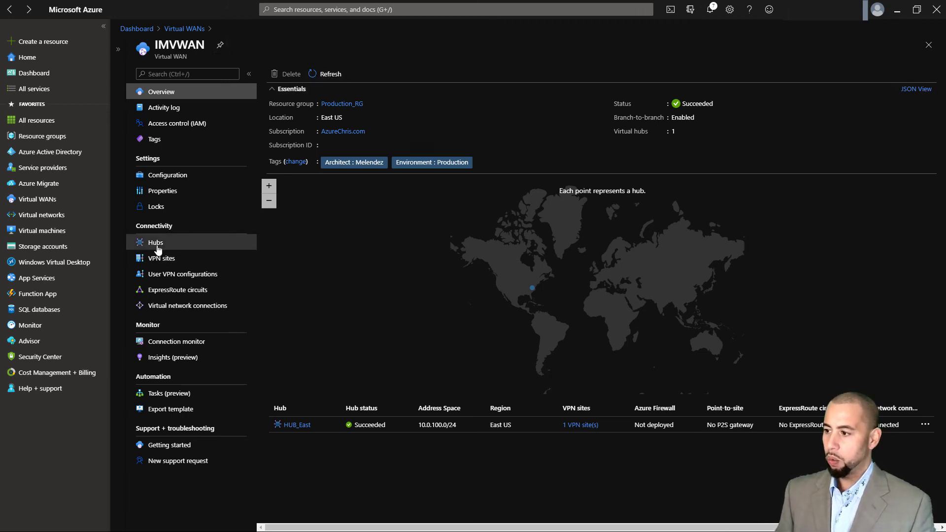
- Go to HUB_East's VPN (Site to site) page, briefly opening and cancelling the Create VPN site form
click(218, 245)
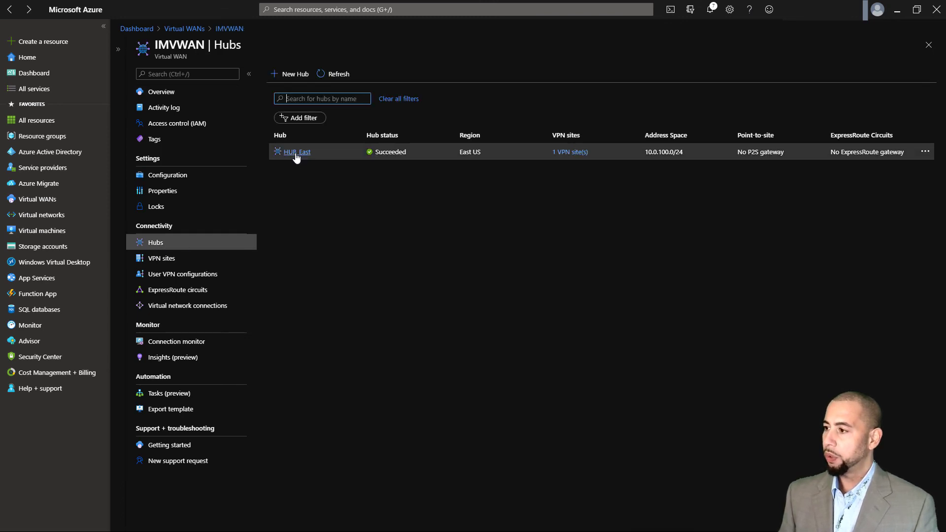
click(296, 153)
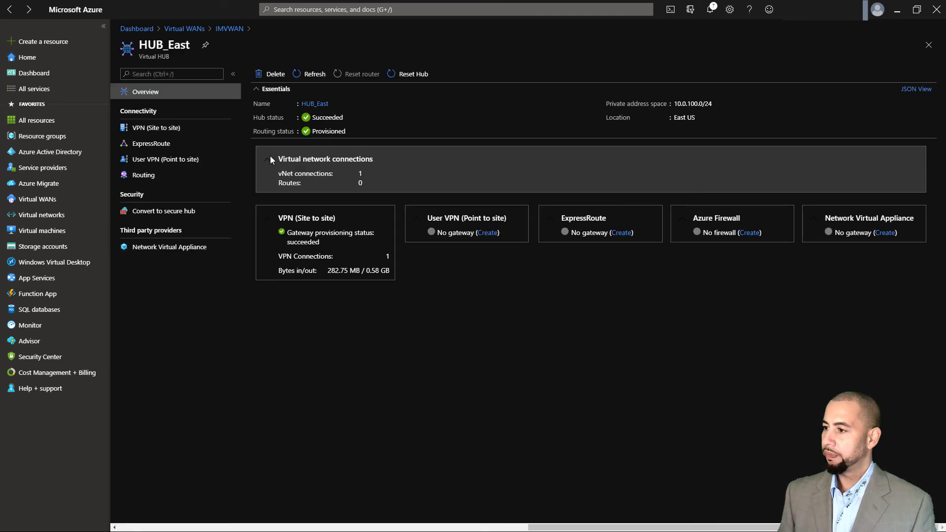
click(156, 132)
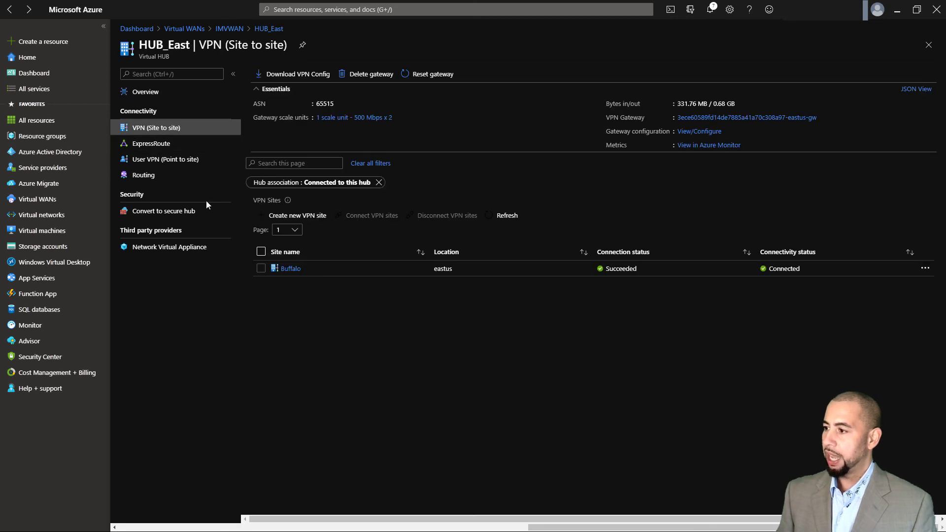
click(316, 219)
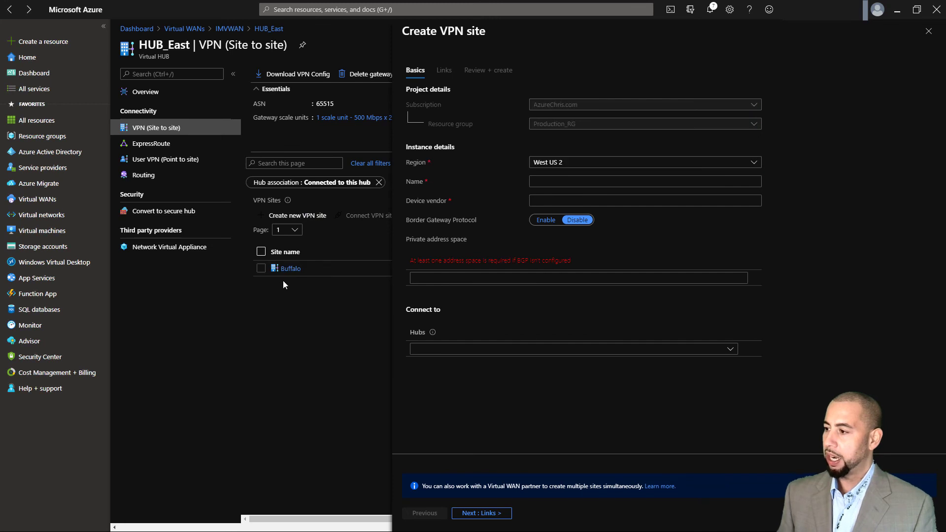
click(929, 31)
- Clear the hub association filter and connect the Boston VPN site to HUB_East
click(378, 183)
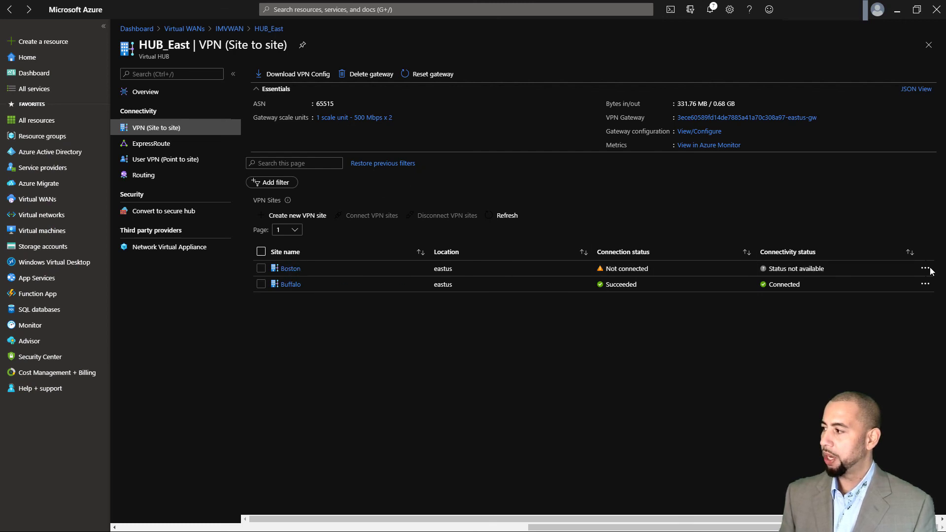
click(260, 268)
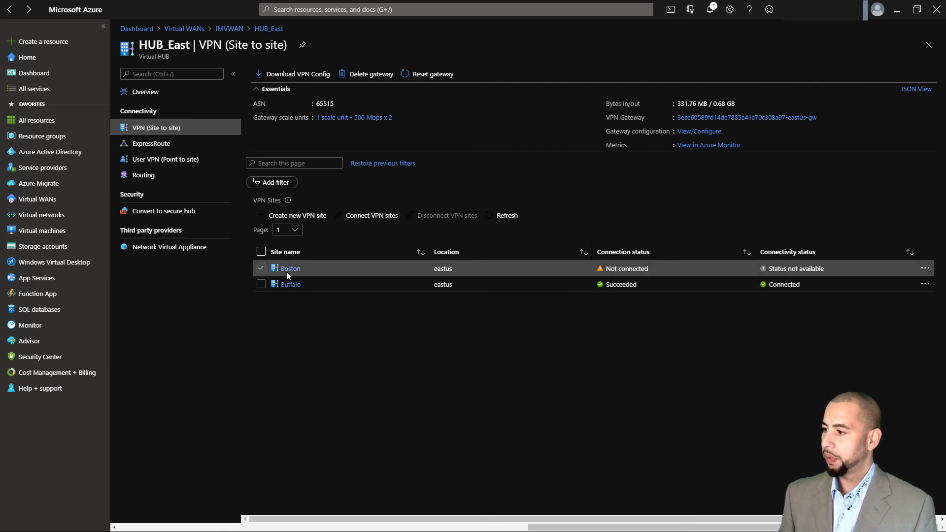
click(381, 217)
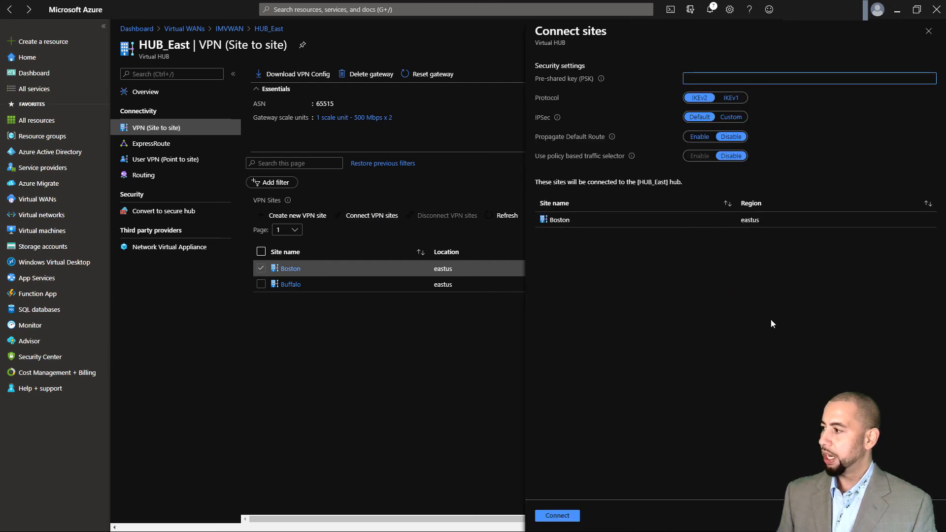
click(569, 519)
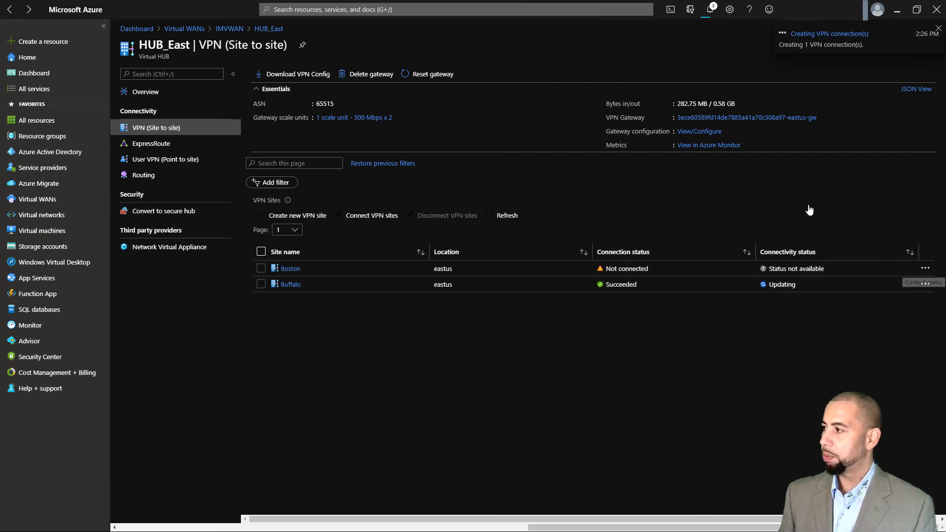
- Check the connection notification, then refresh to see Boston's connection Succeeded
click(710, 9)
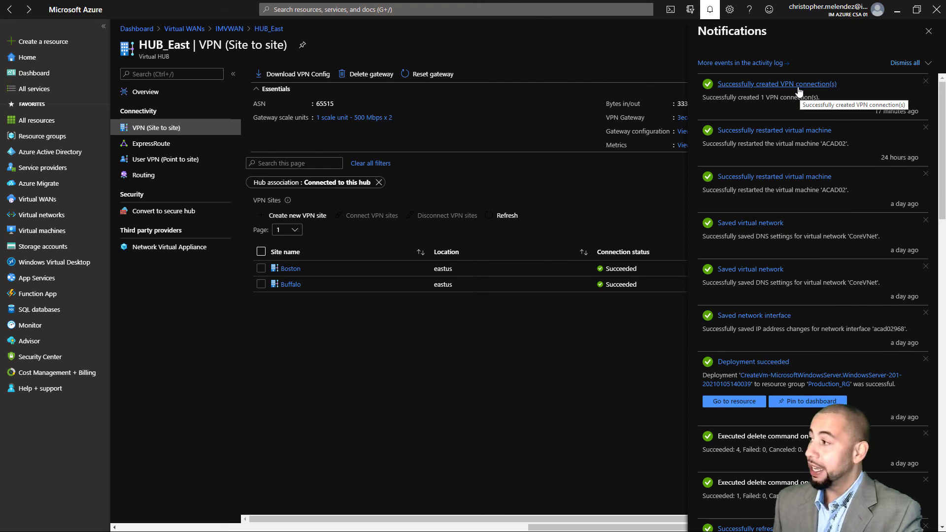
click(928, 31)
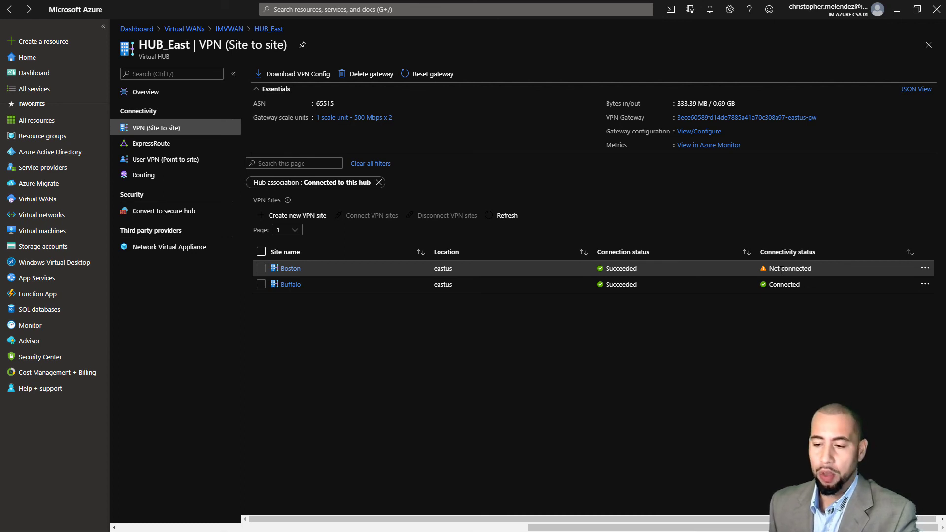
click(506, 217)
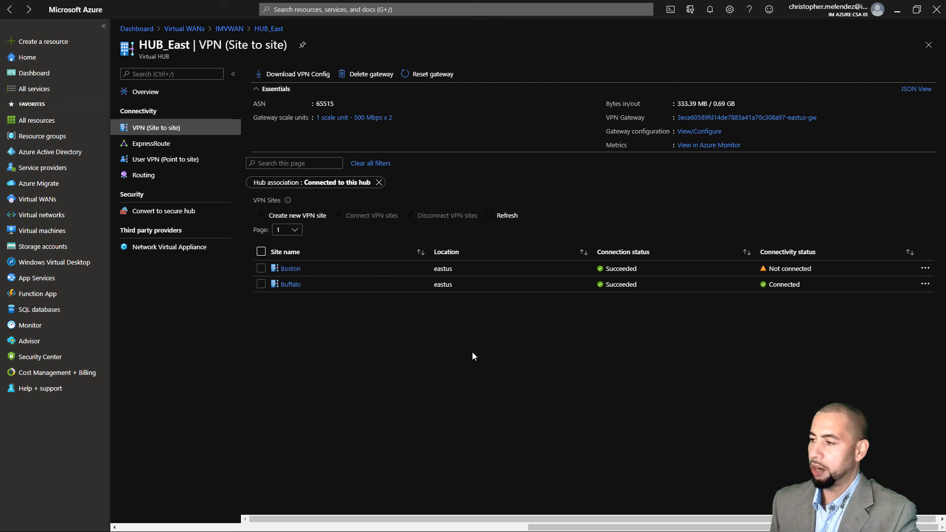